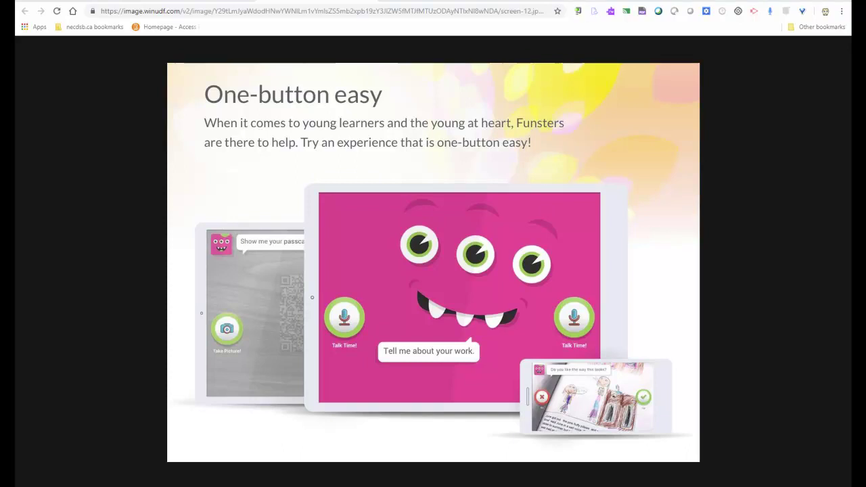
Step: Cycle through the App Store, Google Play and eHUB tabs, ending on the Funsters 'One-button easy' image
{"action": "left_click", "coordinate": [488, 1]}
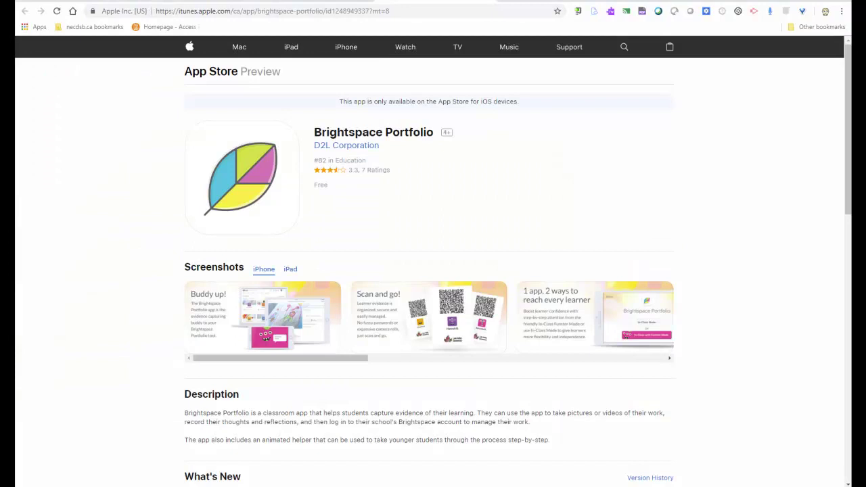
{"action": "key", "text": "ctrl+Tab"}
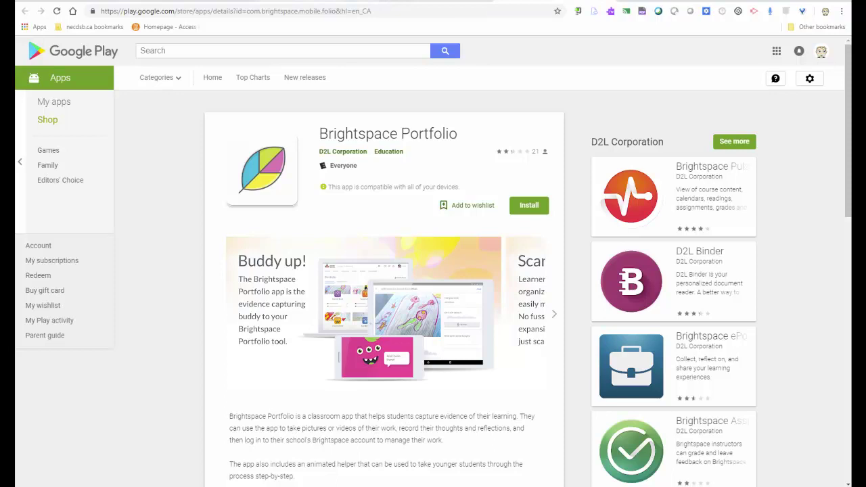
{"action": "left_click", "coordinate": [148, 1]}
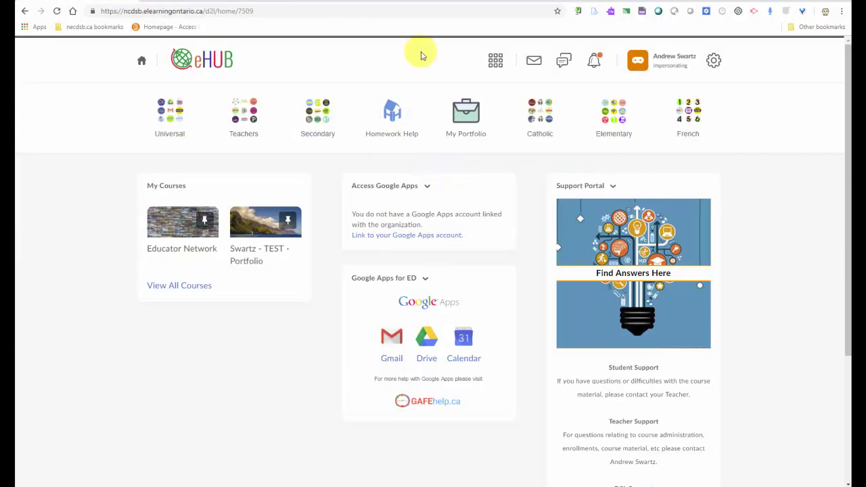
{"action": "left_click", "coordinate": [328, 1]}
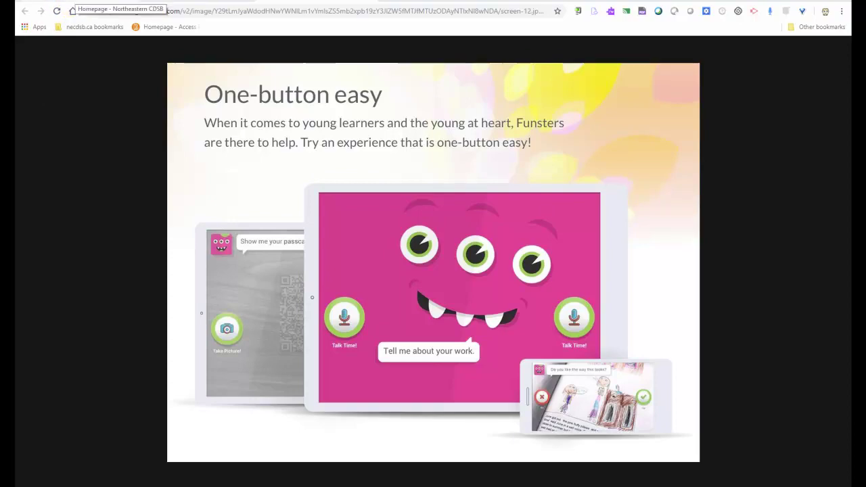
Step: Go to eHUB home and draw a red arrow pointing at the iPad's Portfolio app
{"action": "left_click", "coordinate": [72, 11]}
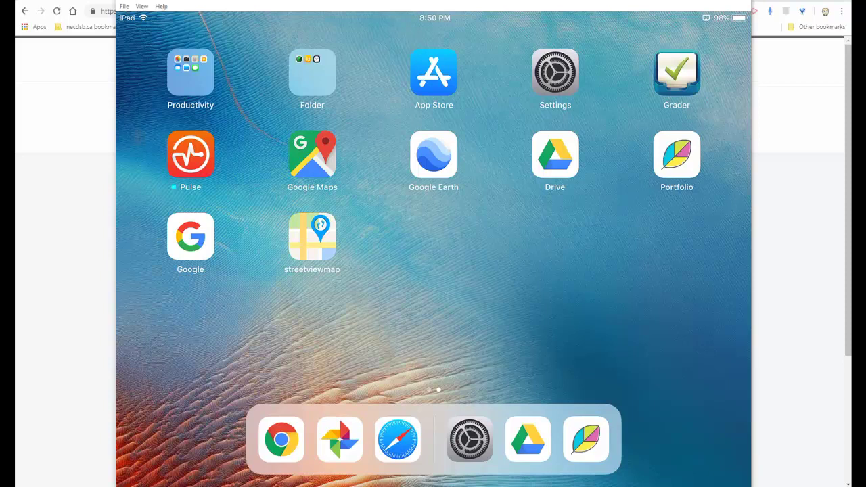
{"action": "left_click_drag", "start_coordinate": [494, 342], "coordinate": [629, 197]}
{"action": "left_click_drag", "start_coordinate": [562, 223], "coordinate": [621, 268]}
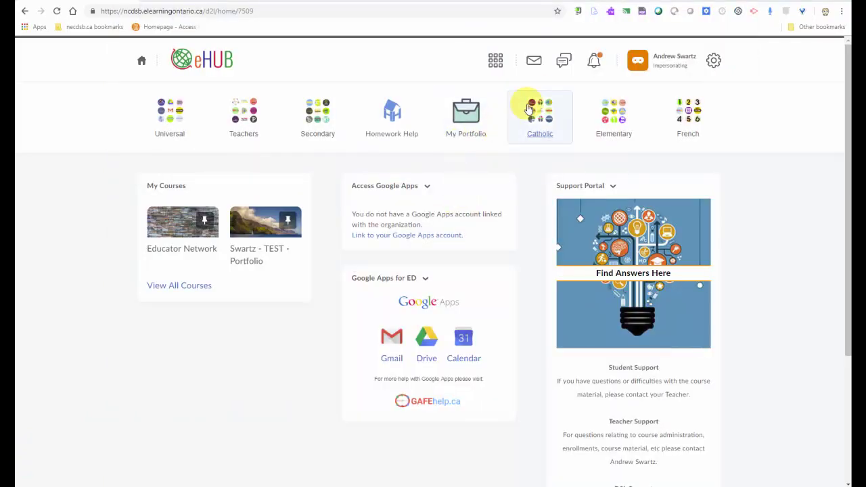
Step: Open the test portfolio course's Portfolio tool and view its printable QR class passcards
{"action": "left_click", "coordinate": [298, 234]}
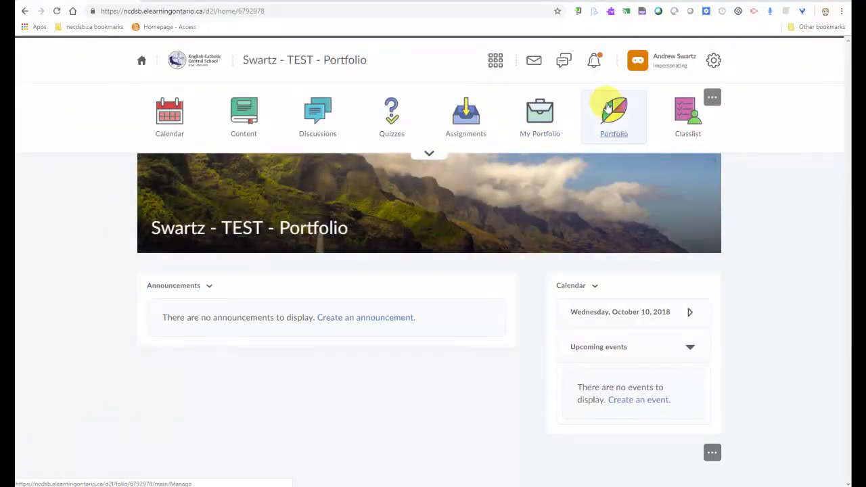
{"action": "left_click", "coordinate": [609, 107]}
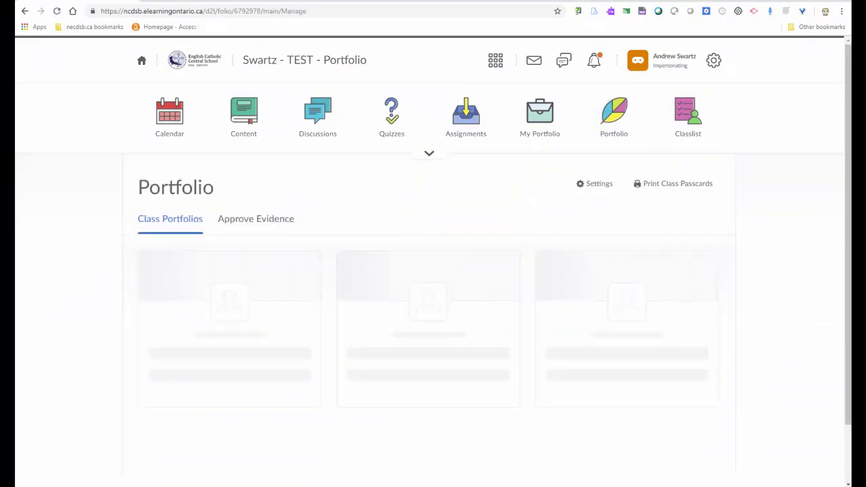
{"action": "left_click", "coordinate": [698, 183]}
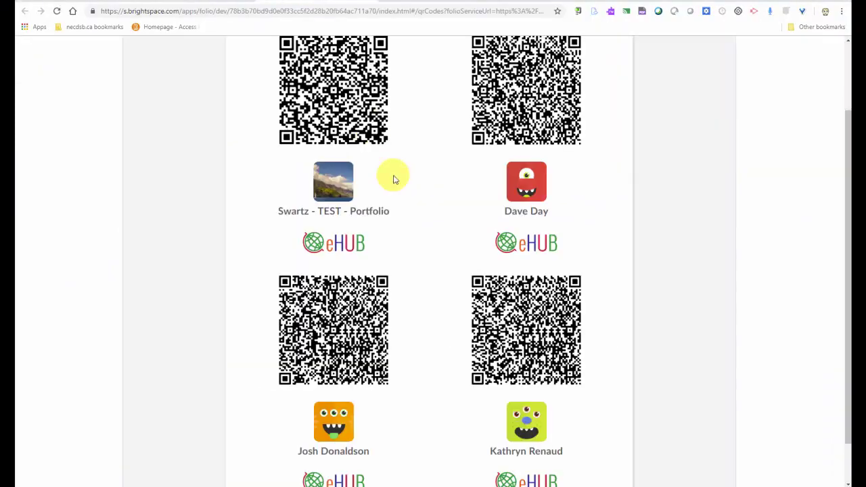
{"action": "scroll", "coordinate": [421, 213], "scroll_direction": "down", "scroll_amount": 1}
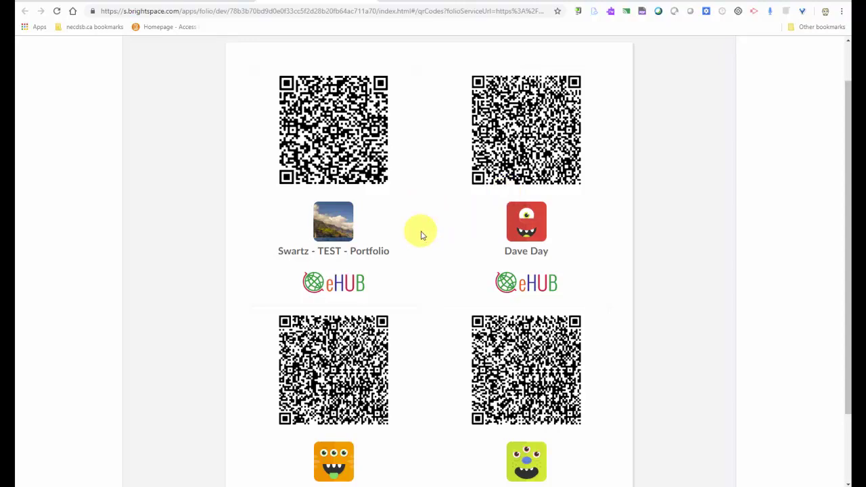
{"action": "scroll", "coordinate": [406, 236], "scroll_direction": "up", "scroll_amount": 1}
{"action": "scroll", "coordinate": [406, 236], "scroll_direction": "down", "scroll_amount": 1}
{"action": "scroll", "coordinate": [405, 238], "scroll_direction": "up", "scroll_amount": 1}
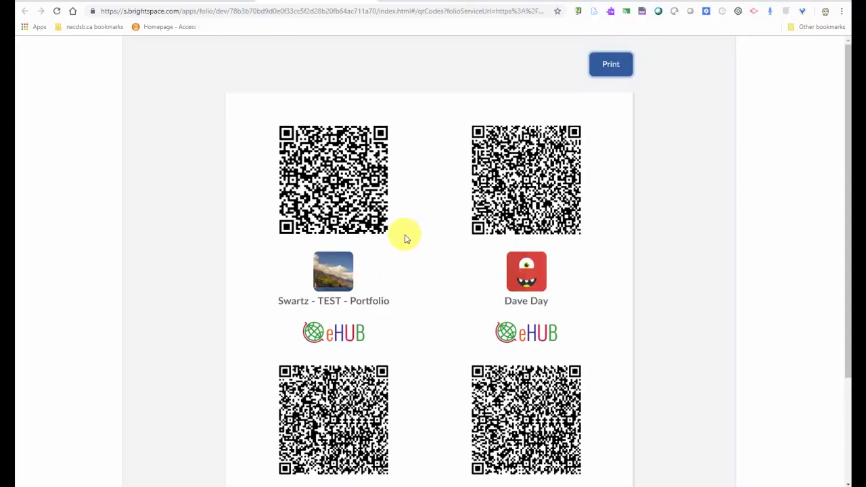
{"action": "key", "text": "alt+Tab"}
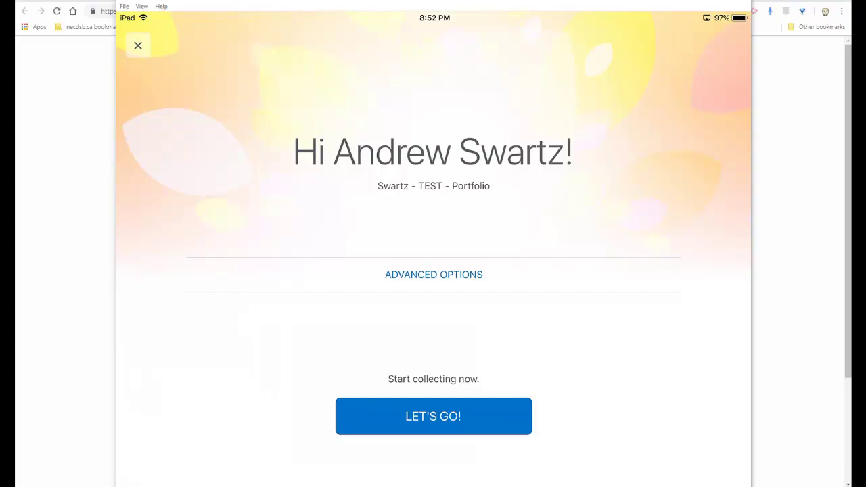
Step: Start collecting class evidence and begin capturing the student's summer school flyer photo
{"action": "left_click", "coordinate": [433, 416]}
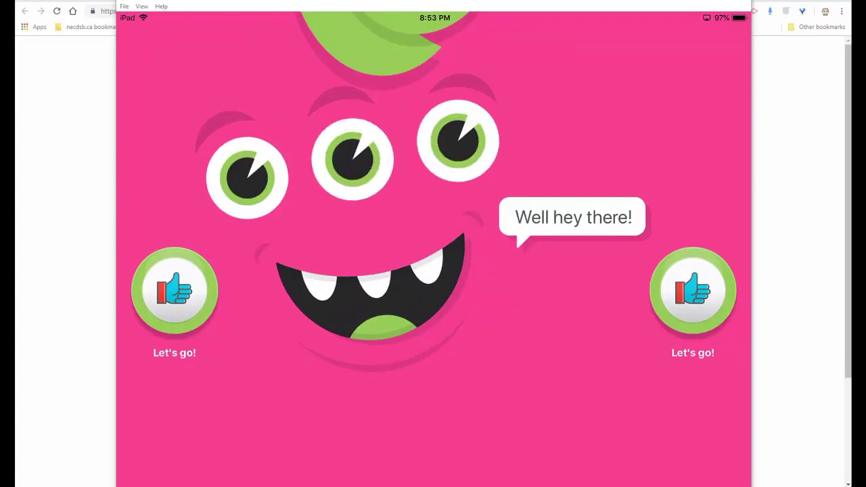
{"action": "left_click", "coordinate": [693, 292]}
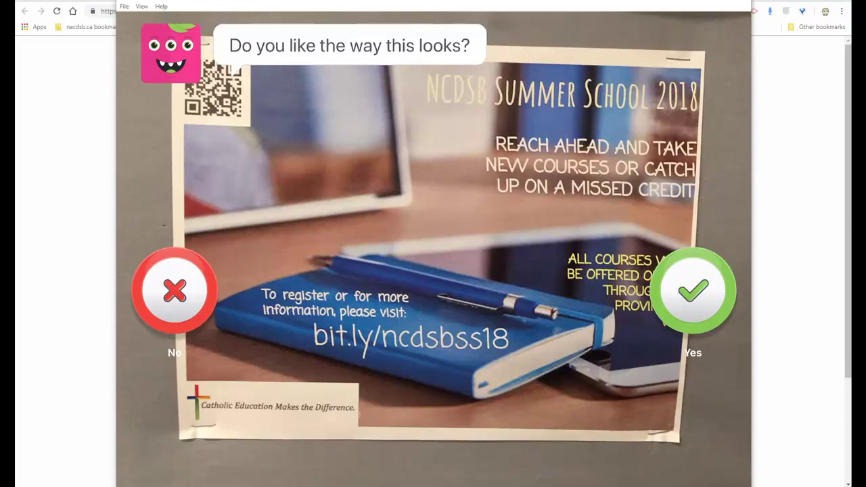
Step: Accept the flyer photo and record a spoken comment about it
{"action": "left_click", "coordinate": [693, 291]}
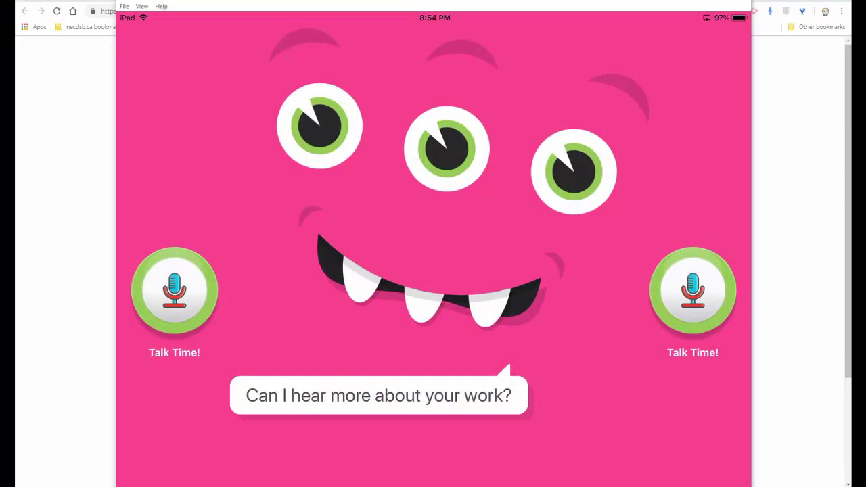
{"action": "left_click", "coordinate": [693, 291]}
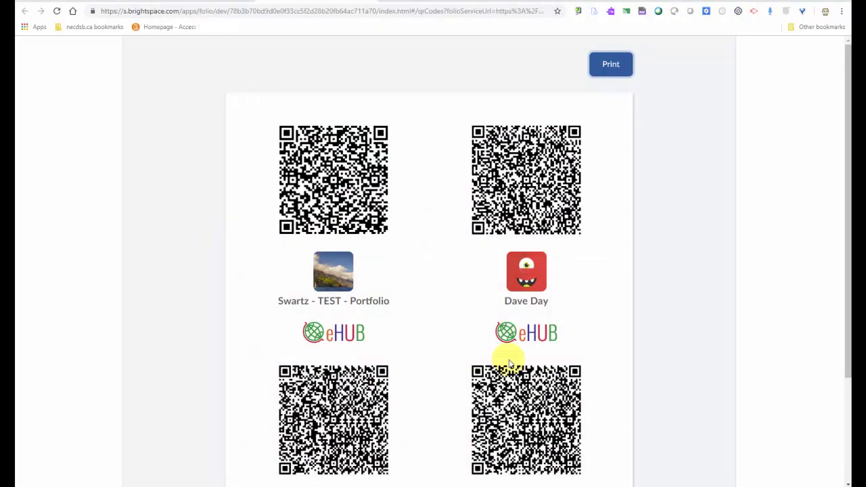
Step: Leave the passcard page for eHUB home and open the Swartz - TEST - Portfolio course
{"action": "left_click", "coordinate": [25, 11]}
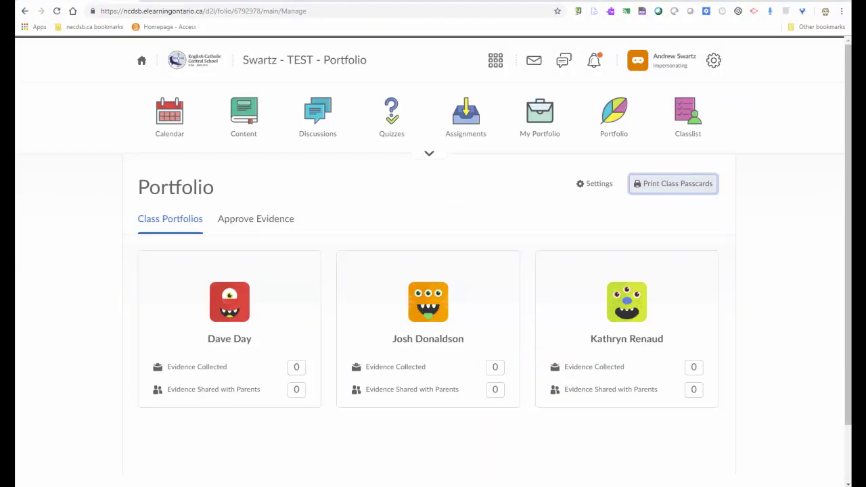
{"action": "left_click", "coordinate": [141, 60]}
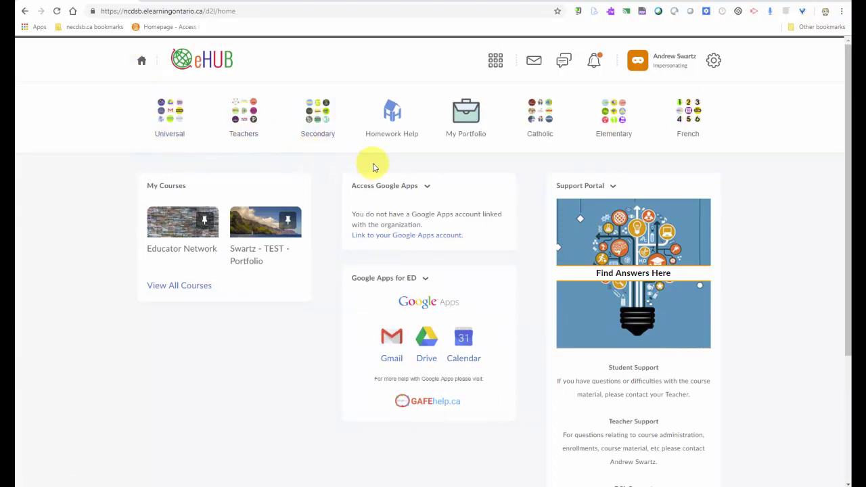
{"action": "left_click", "coordinate": [244, 223]}
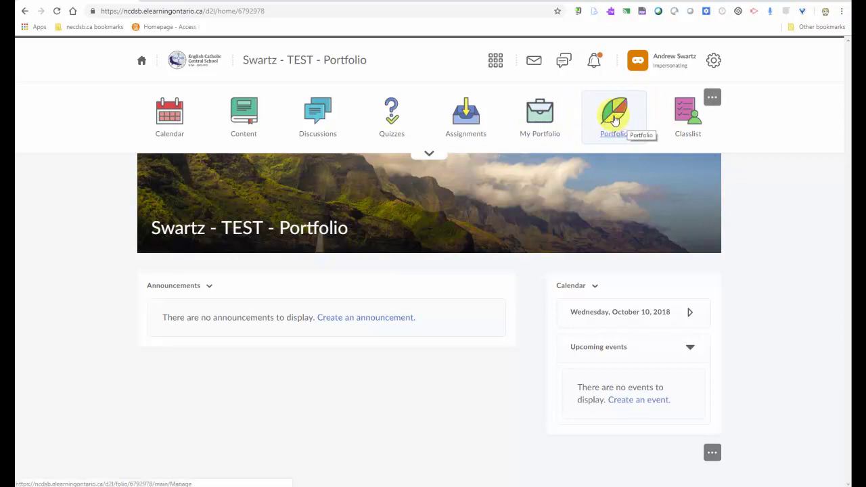
Step: In Portfolio's Approve Evidence tab, filter to the student and open the flyer evidence
{"action": "left_click", "coordinate": [616, 116]}
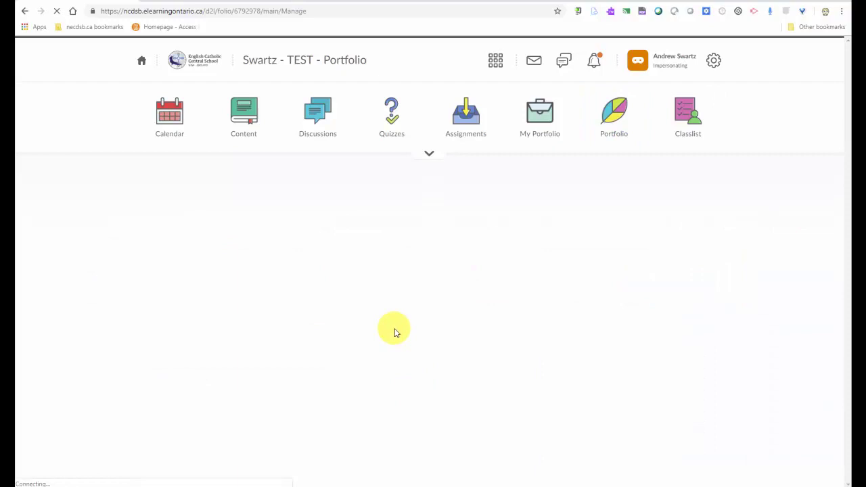
{"action": "scroll", "coordinate": [391, 332], "scroll_direction": "down", "scroll_amount": 1}
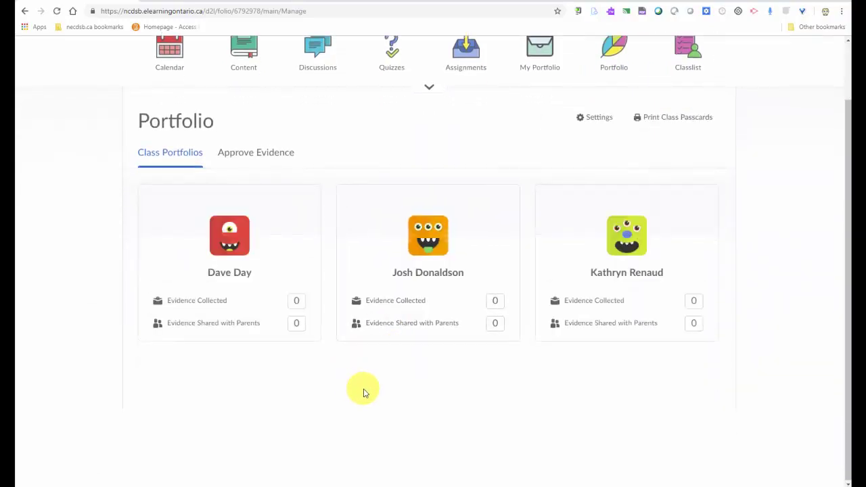
{"action": "left_click", "coordinate": [264, 154]}
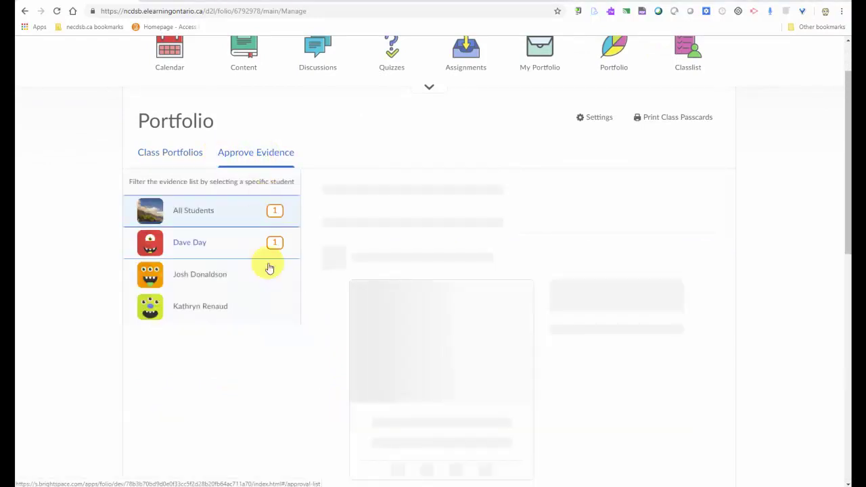
{"action": "left_click", "coordinate": [203, 244]}
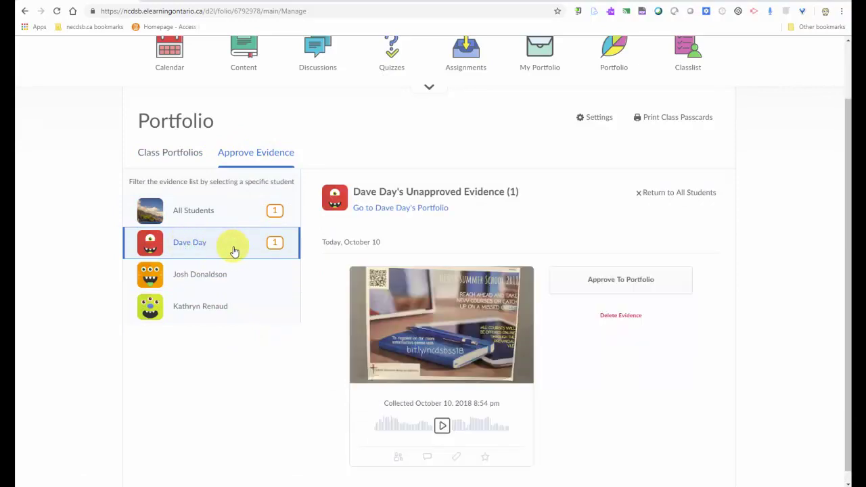
{"action": "left_click", "coordinate": [431, 343]}
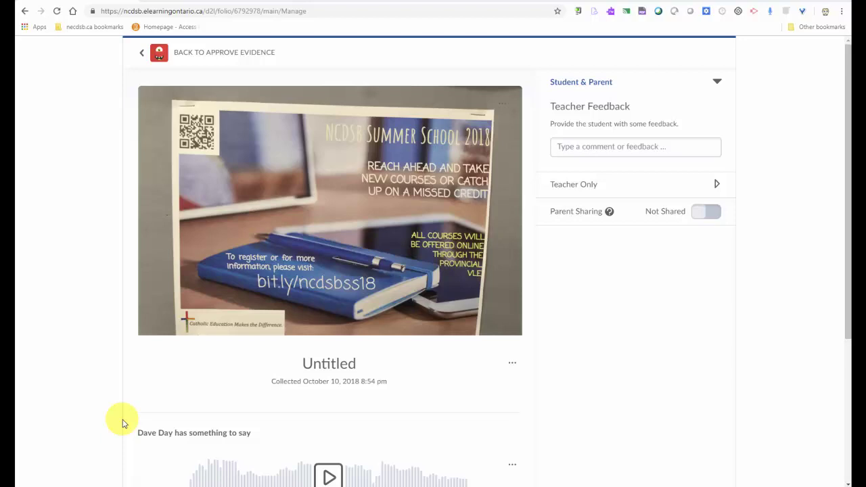
Step: Title the untitled evidence 'Dave's Flyer'
{"action": "scroll", "coordinate": [356, 378], "scroll_direction": "down", "scroll_amount": 2}
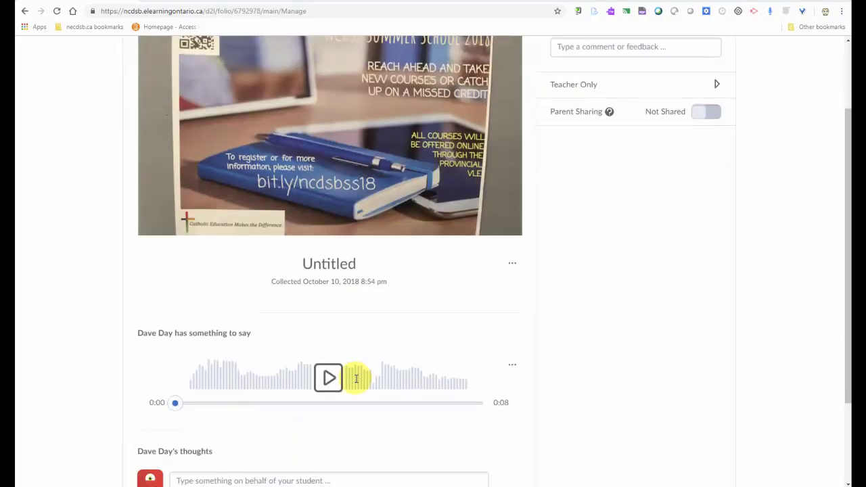
{"action": "left_click", "coordinate": [327, 264]}
{"action": "type", "text": "Dave's Flyer"}
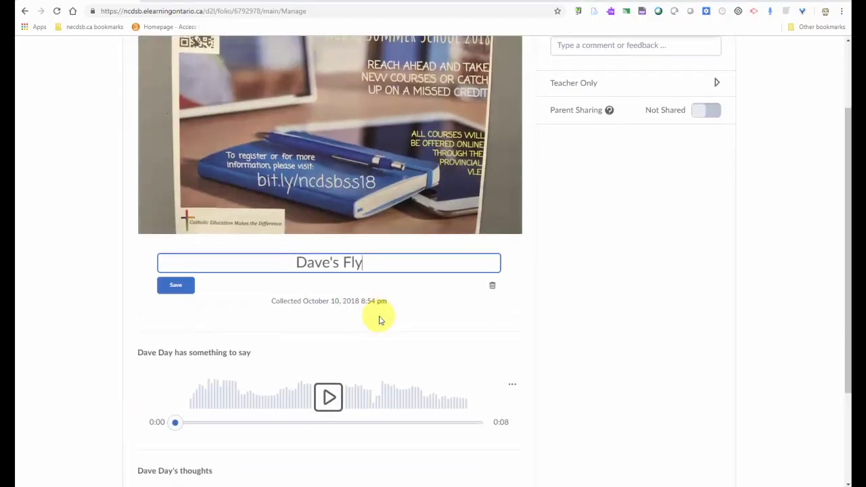
Step: Post the teacher feedback 'Feedback. Great Work!' to the student
{"action": "scroll", "coordinate": [618, 184], "scroll_direction": "up", "scroll_amount": 2}
{"action": "left_click", "coordinate": [562, 147]}
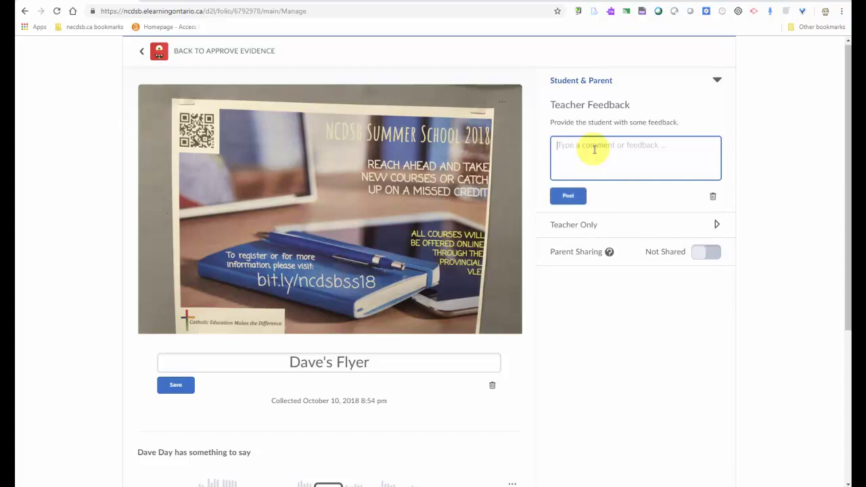
{"action": "type", "text": "Feedback. Great Work!"}
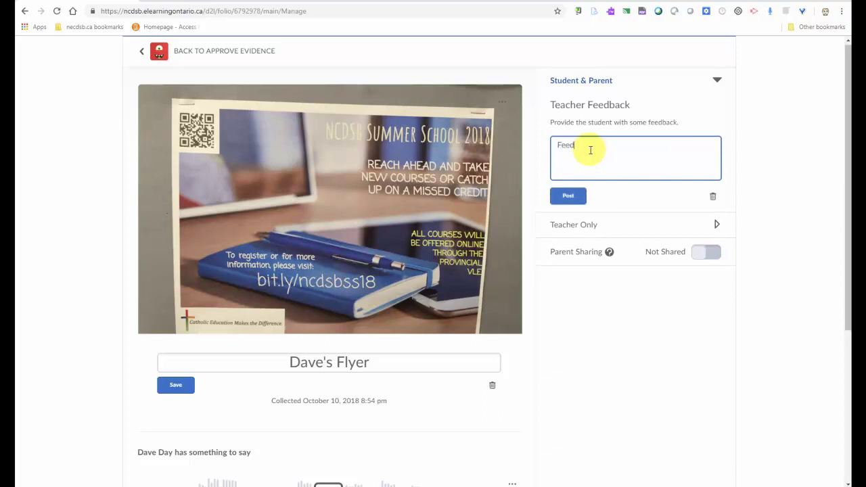
{"action": "left_click", "coordinate": [579, 197]}
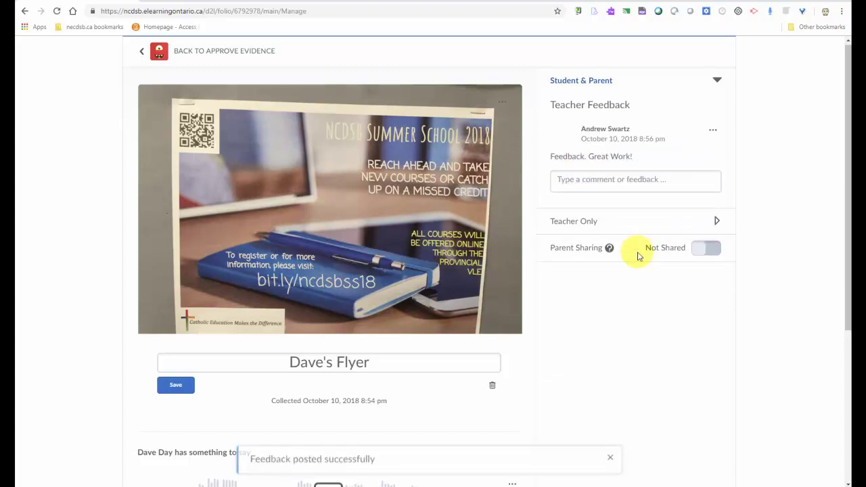
Step: Expand the Teacher Only private notes, then dismiss them without adding a note
{"action": "left_click", "coordinate": [591, 222]}
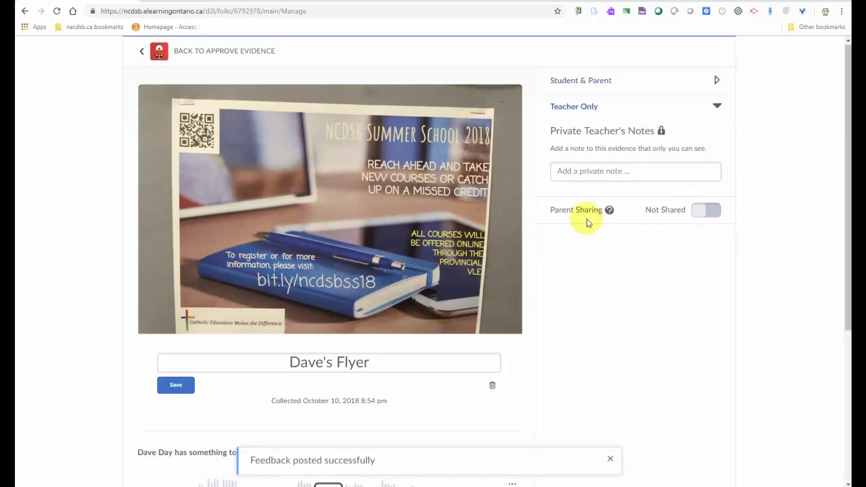
{"action": "left_click", "coordinate": [586, 171]}
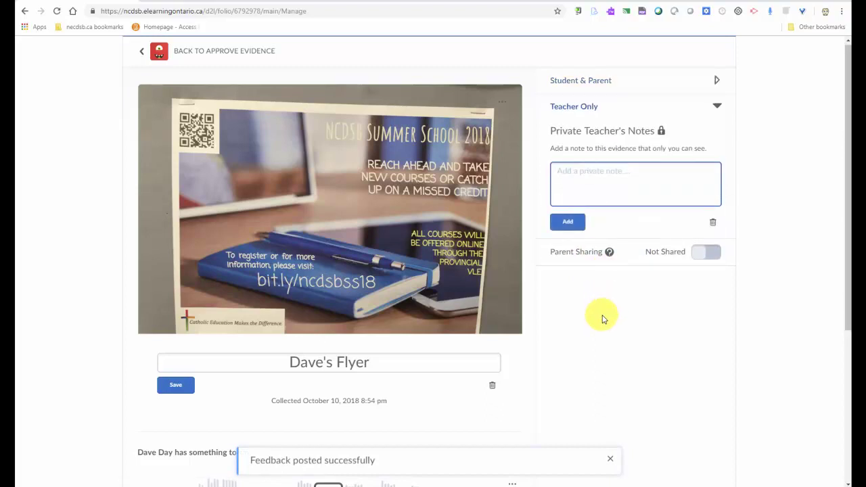
{"action": "left_click", "coordinate": [718, 108]}
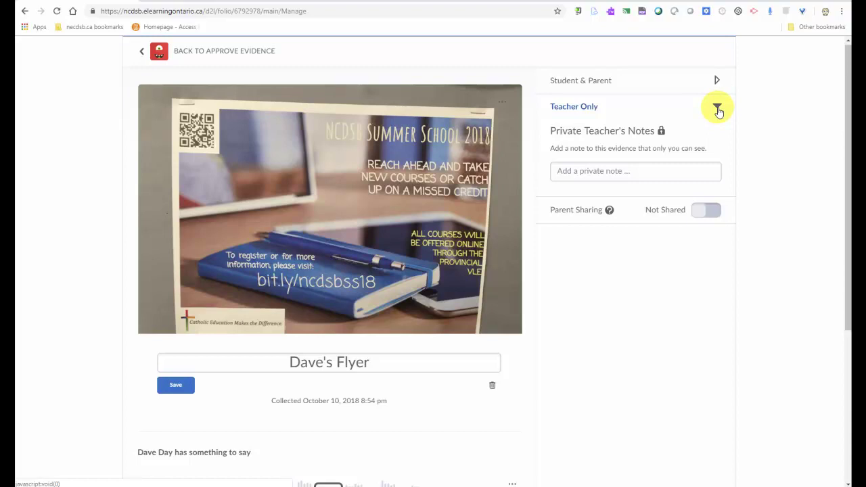
{"action": "left_click", "coordinate": [717, 108]}
Step: Play the student's audio comment on the flyer evidence
{"action": "scroll", "coordinate": [669, 200], "scroll_direction": "down", "scroll_amount": 2}
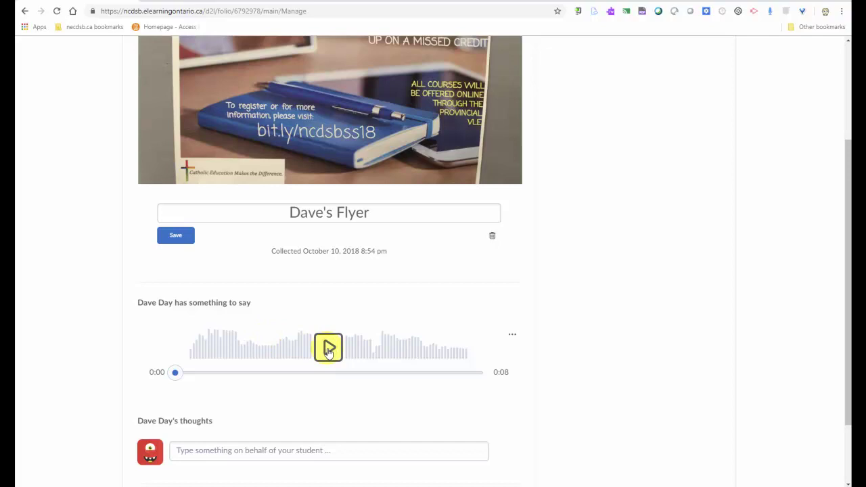
{"action": "left_click", "coordinate": [328, 349]}
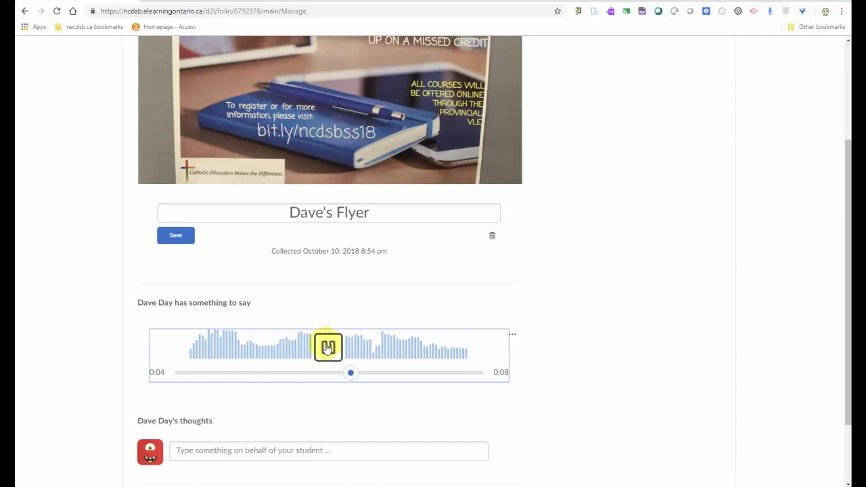
{"action": "key", "text": "alt+Tab"}
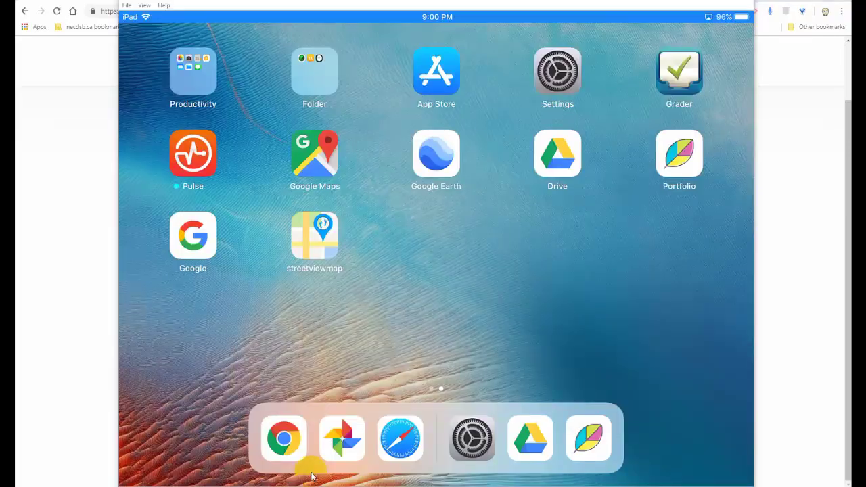
Step: Launch the iPad Portfolio app to capture a video of the robotics inventory sheet
{"action": "left_click", "coordinate": [676, 163]}
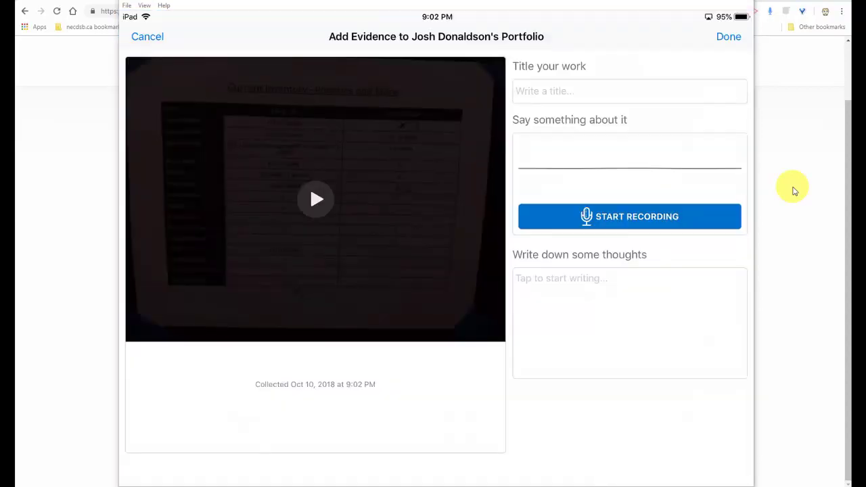
Step: Title the robotics inventory video 'Sneak Peek' and put away the keyboard
{"action": "type", "text": "Sneak Peek"}
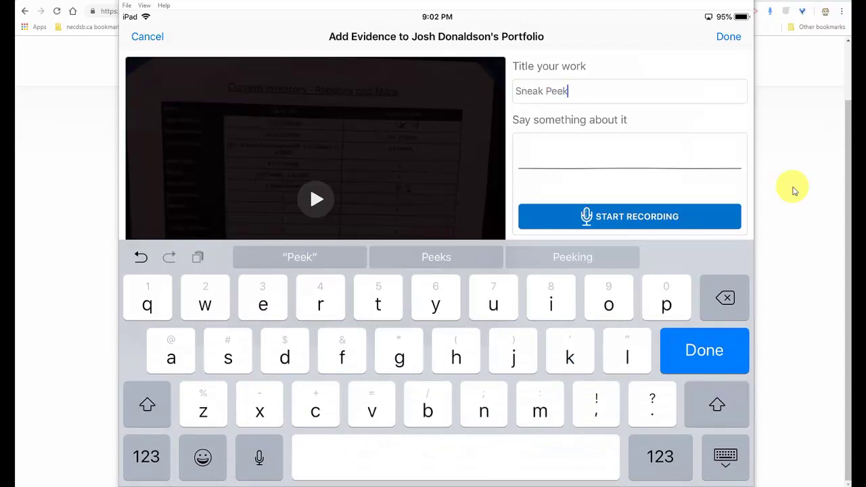
{"action": "key", "text": "Return"}
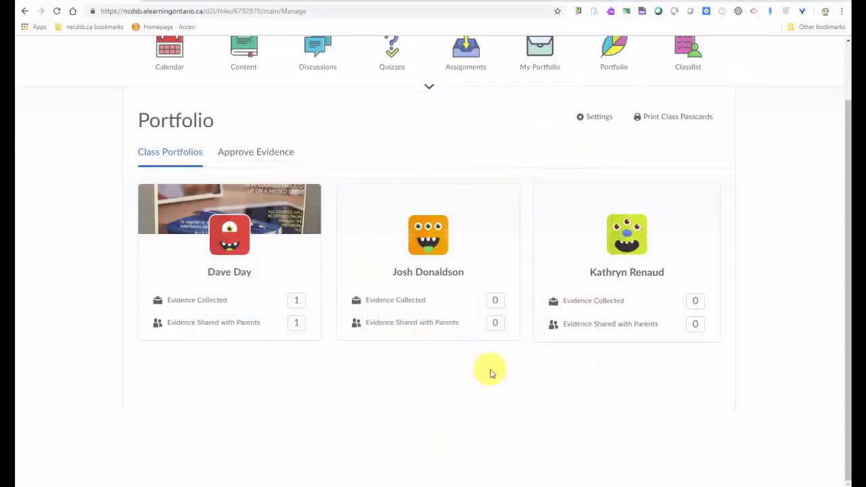
Step: From the course home, open Portfolio and the pending Sneak Peek video evidence under Approve Evidence
{"action": "scroll", "coordinate": [184, 318], "scroll_direction": "up", "scroll_amount": 2}
{"action": "left_click", "coordinate": [264, 59]}
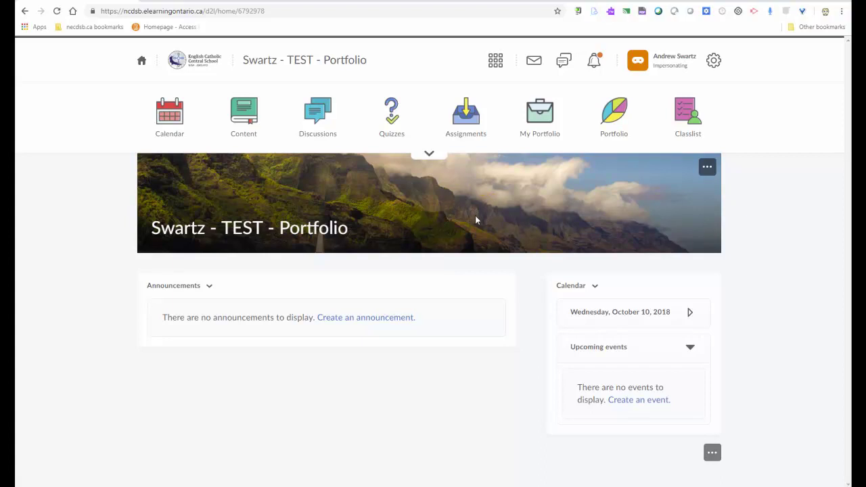
{"action": "left_click", "coordinate": [613, 121]}
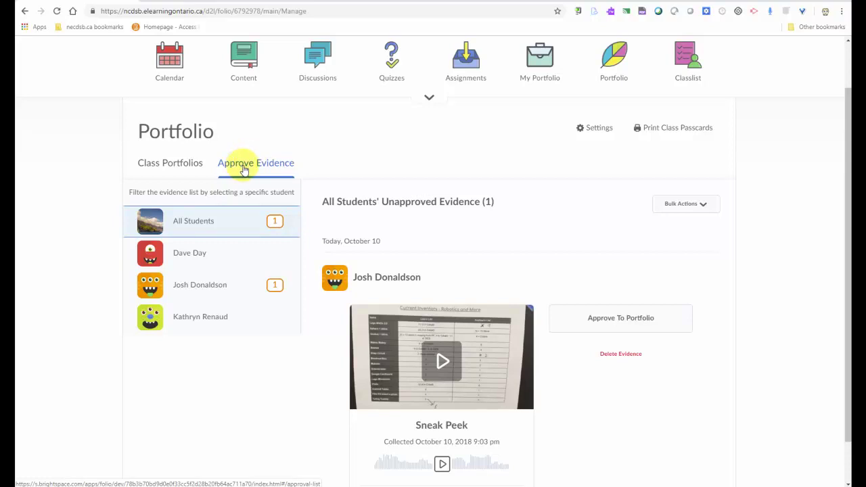
{"action": "scroll", "coordinate": [241, 199], "scroll_direction": "down", "scroll_amount": 1}
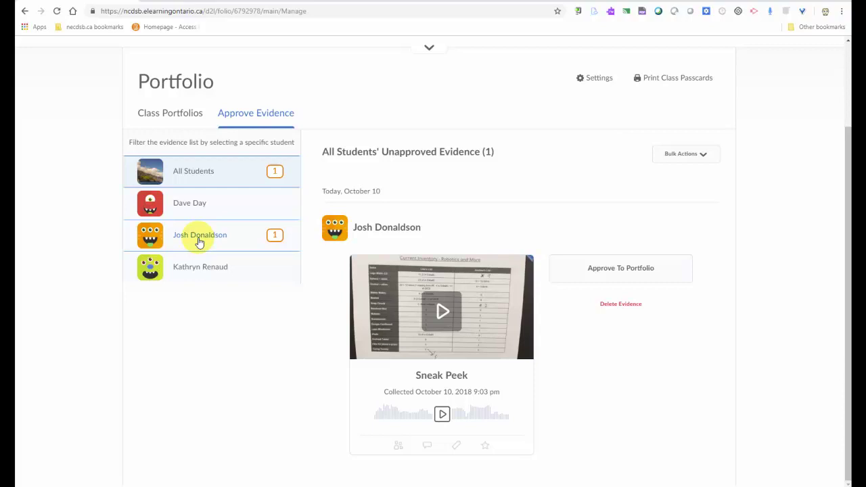
{"action": "left_click", "coordinate": [514, 337]}
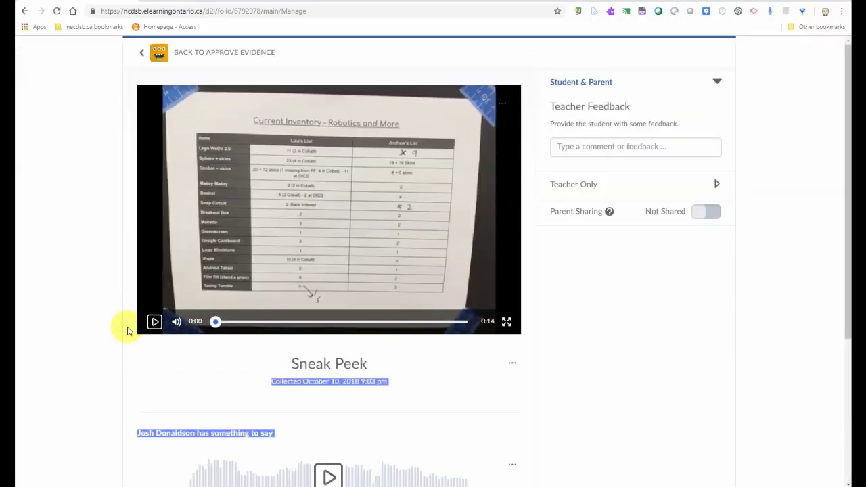
Step: Review Sneak Peek: play the video and audio comment, and toggle the Teacher Only notes
{"action": "left_click", "coordinate": [154, 322]}
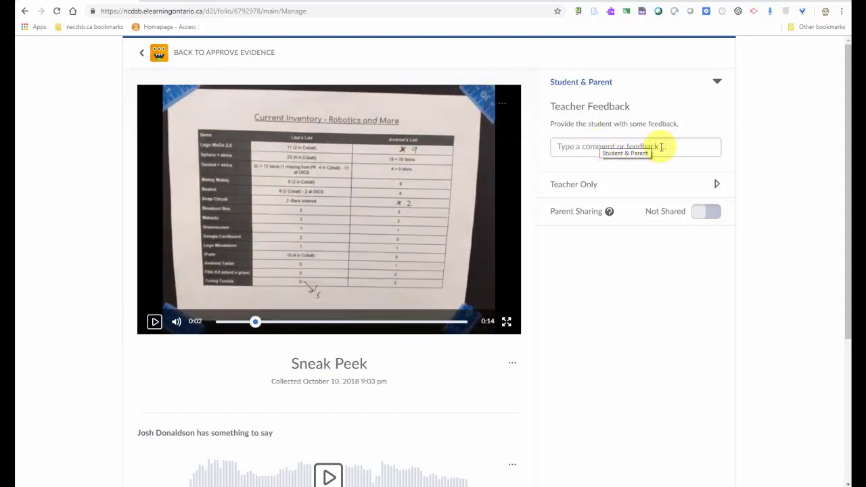
{"action": "left_click", "coordinate": [593, 184]}
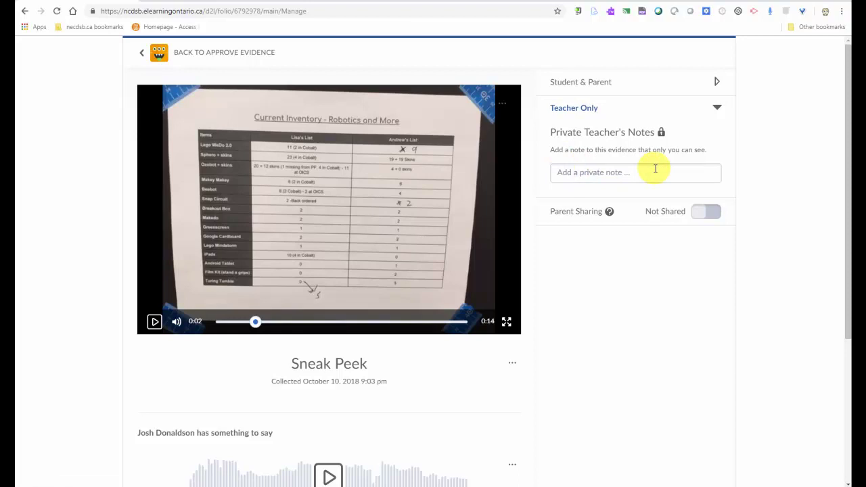
{"action": "left_click", "coordinate": [715, 109]}
{"action": "scroll", "coordinate": [583, 235], "scroll_direction": "down", "scroll_amount": 2}
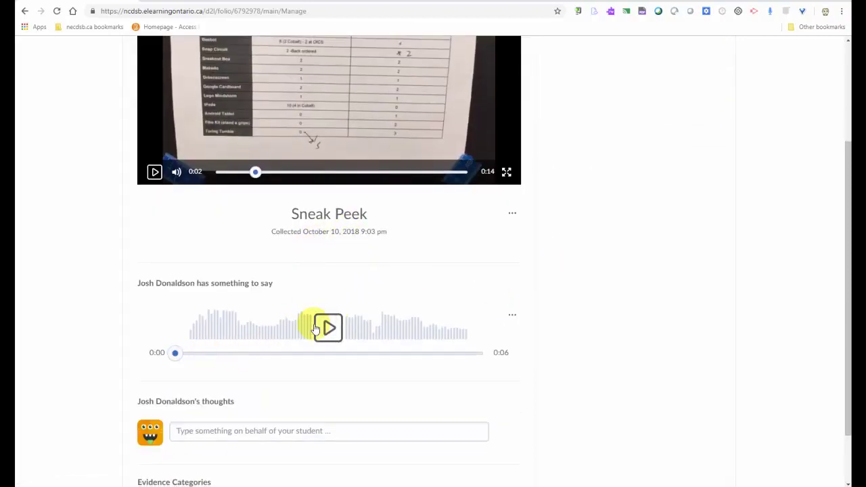
{"action": "scroll", "coordinate": [328, 330], "scroll_direction": "down", "scroll_amount": 1}
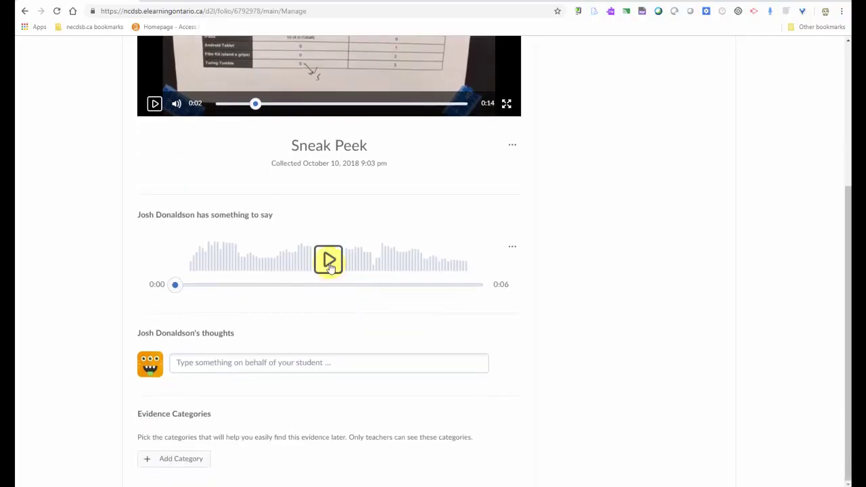
{"action": "left_click", "coordinate": [329, 263]}
{"action": "left_click", "coordinate": [329, 265]}
{"action": "left_click", "coordinate": [232, 361]}
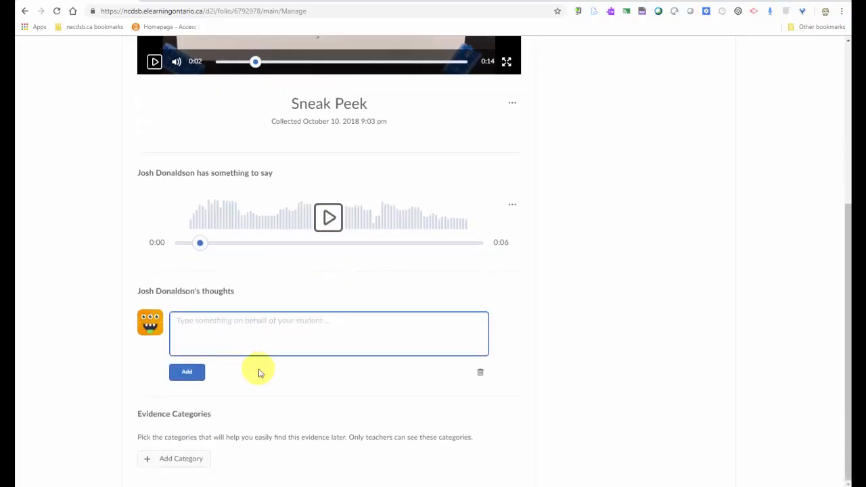
Step: Switch Parent Sharing on for Sneak Peek and return to the Approve Evidence list
{"action": "scroll", "coordinate": [423, 383], "scroll_direction": "up", "scroll_amount": 4}
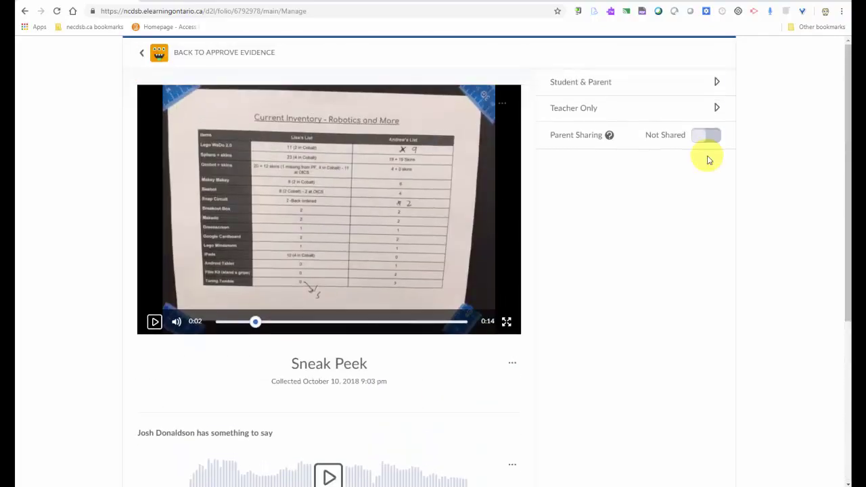
{"action": "left_click", "coordinate": [704, 136]}
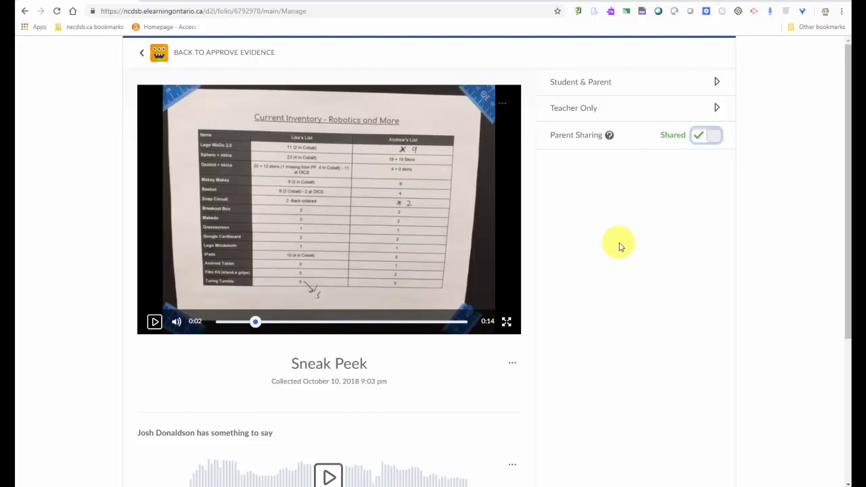
{"action": "left_click", "coordinate": [142, 55]}
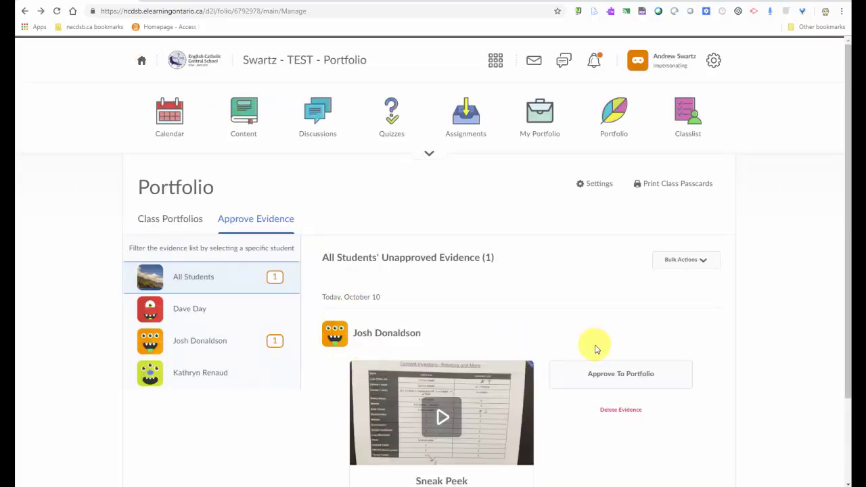
Step: Approve Sneak Peek to the student's portfolio and view the Class Portfolios cards
{"action": "scroll", "coordinate": [596, 349], "scroll_direction": "down", "scroll_amount": 2}
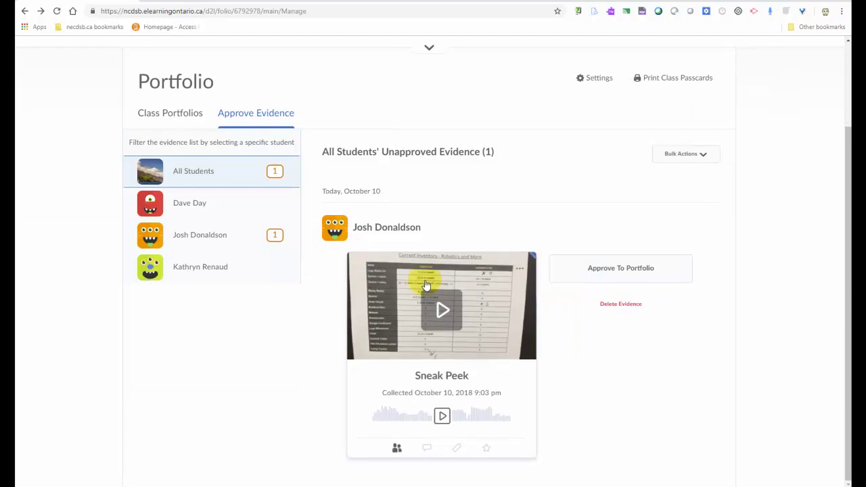
{"action": "left_click", "coordinate": [613, 269]}
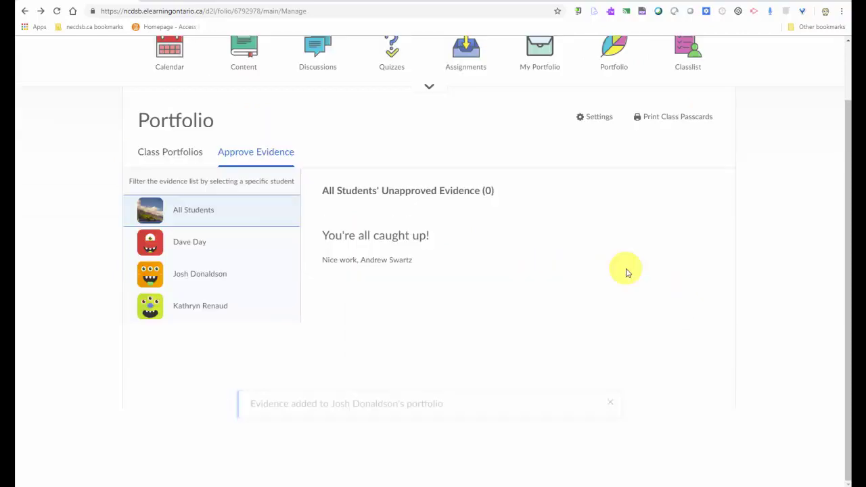
{"action": "left_click", "coordinate": [170, 148]}
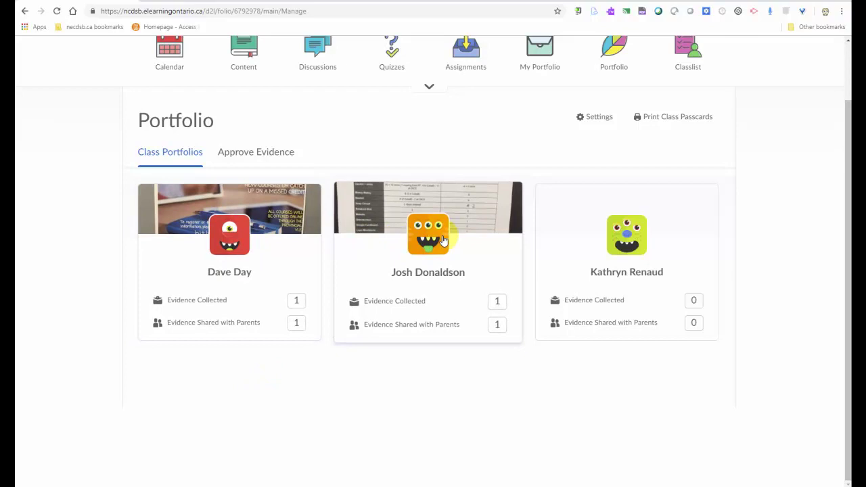
Step: Turn off the Funster avatars in the portfolio class settings and save
{"action": "left_click", "coordinate": [598, 117]}
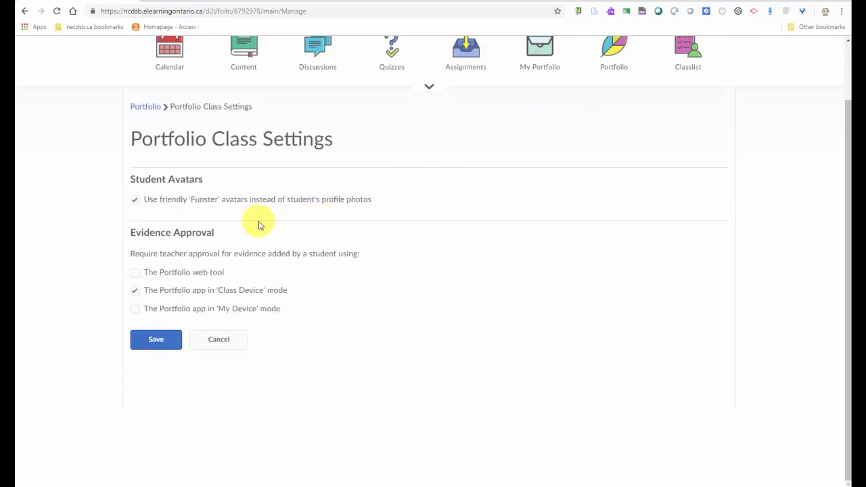
{"action": "left_click", "coordinate": [135, 200]}
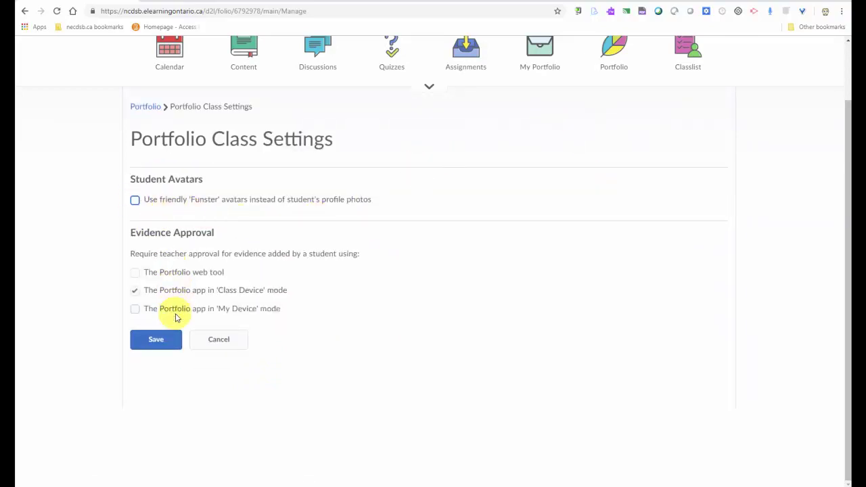
{"action": "left_click", "coordinate": [157, 339]}
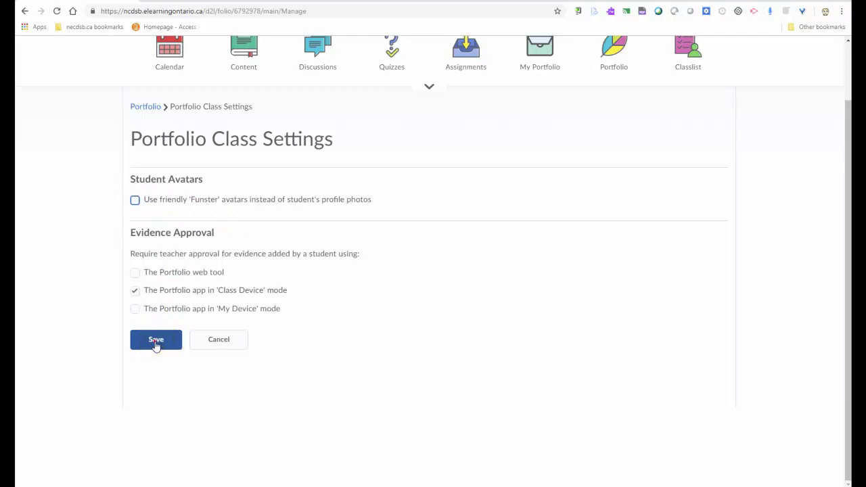
Step: Check the Approve Evidence list, then go back to the Class Portfolios cards
{"action": "left_click", "coordinate": [245, 152]}
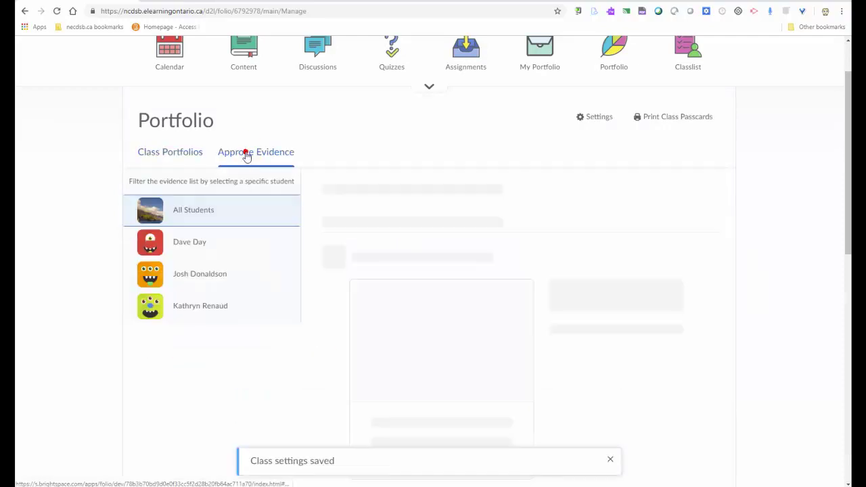
{"action": "left_click", "coordinate": [160, 154]}
{"action": "scroll", "coordinate": [373, 276], "scroll_direction": "up", "scroll_amount": 1}
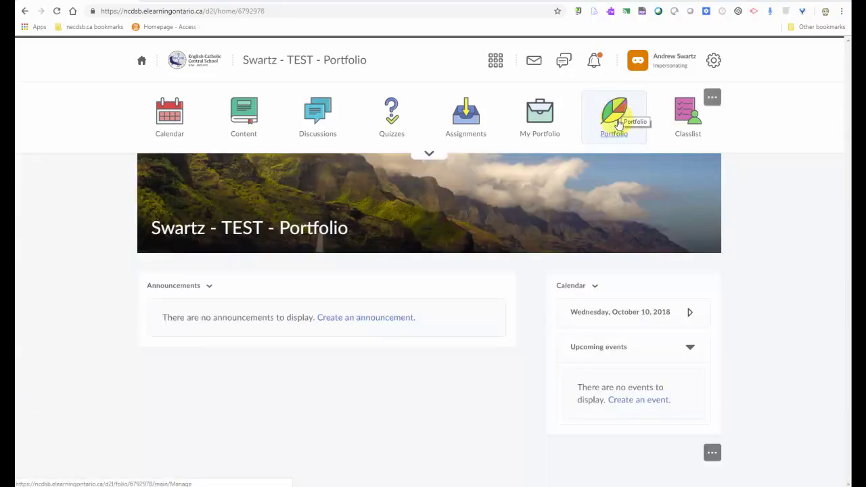
Step: Open the third student's portfolio from the Class Portfolios overview
{"action": "left_click", "coordinate": [619, 124]}
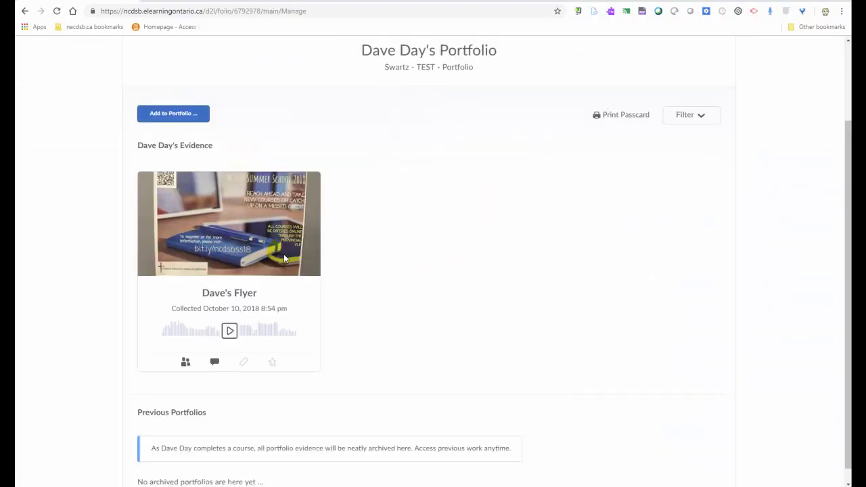
{"action": "scroll", "coordinate": [284, 257], "scroll_direction": "up", "scroll_amount": 3}
{"action": "left_click", "coordinate": [157, 52]}
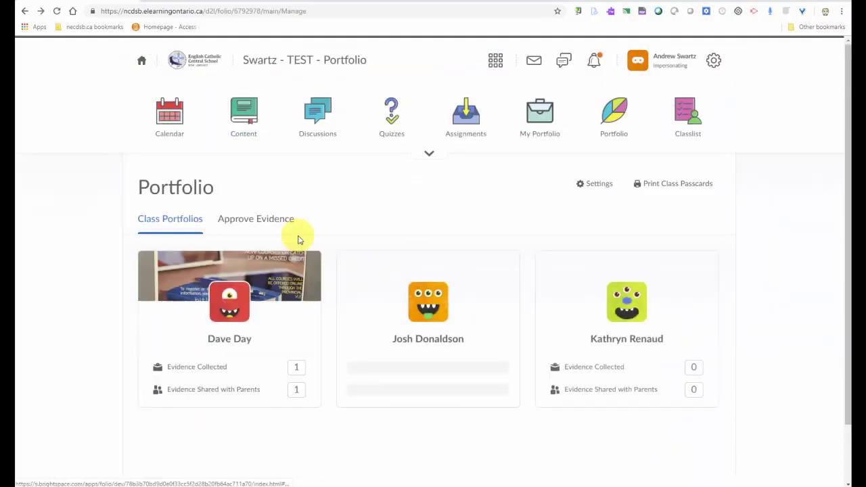
{"action": "scroll", "coordinate": [298, 239], "scroll_direction": "down", "scroll_amount": 1}
{"action": "left_click", "coordinate": [578, 245]}
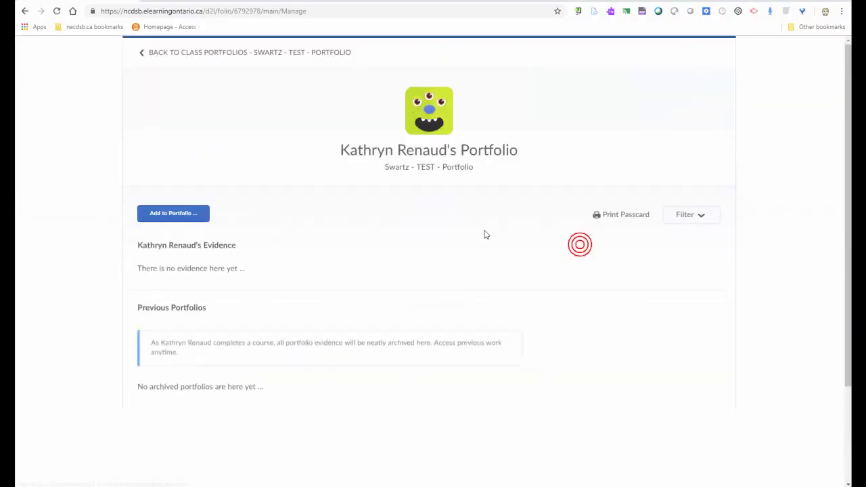
Step: Add the desktop file as new evidence via Upload a file, after briefly trying Google Drive
{"action": "left_click", "coordinate": [168, 220]}
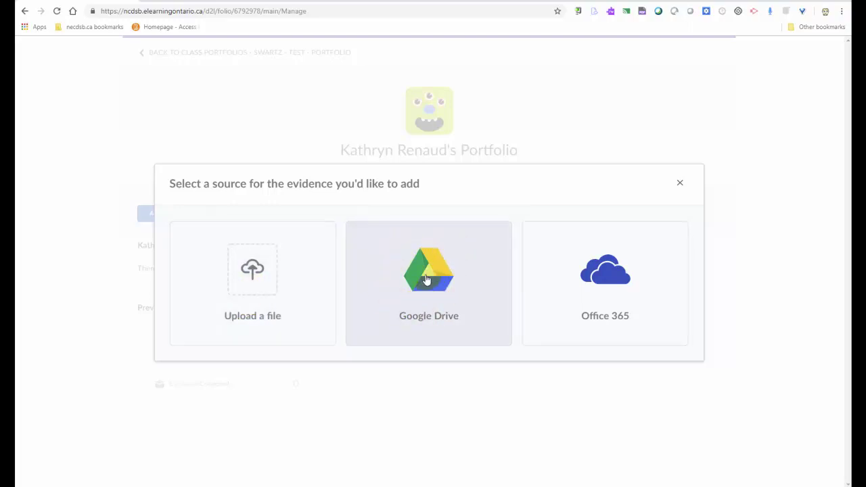
{"action": "left_click", "coordinate": [427, 279]}
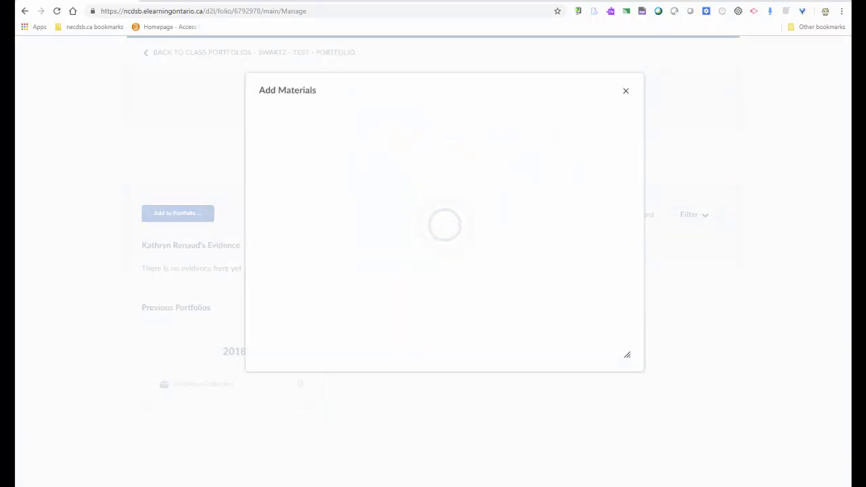
{"action": "left_click", "coordinate": [180, 216]}
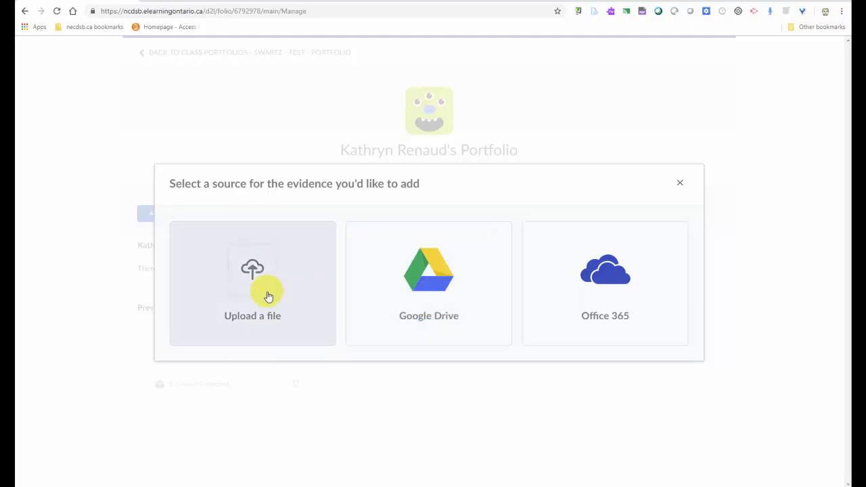
{"action": "left_click", "coordinate": [268, 296]}
{"action": "left_click", "coordinate": [261, 290]}
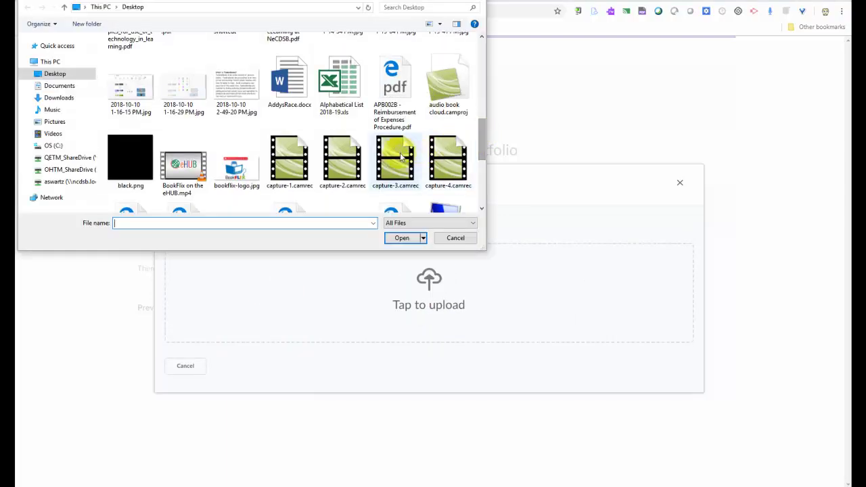
{"action": "scroll", "coordinate": [281, 149], "scroll_direction": "down", "scroll_amount": 2}
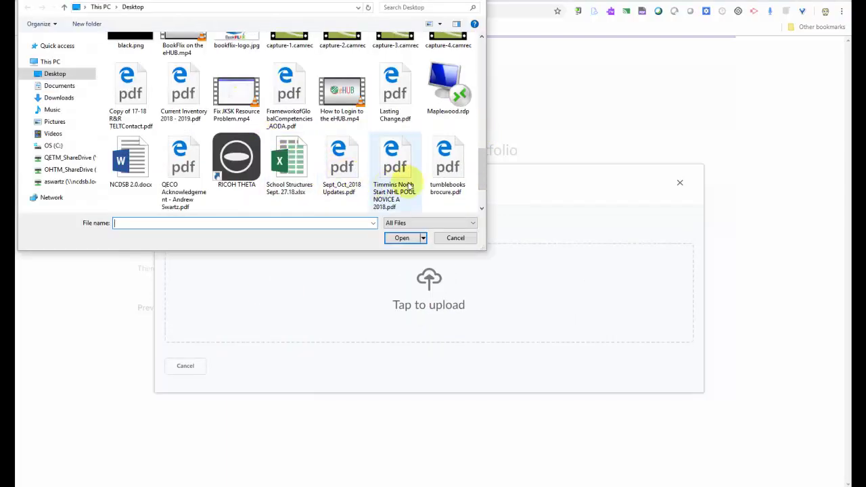
{"action": "scroll", "coordinate": [354, 170], "scroll_direction": "up", "scroll_amount": 3}
{"action": "double_click", "coordinate": [354, 170]}
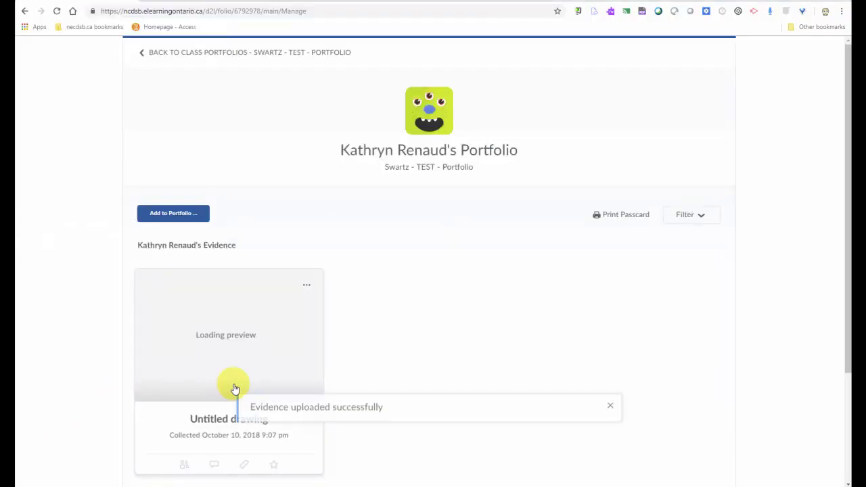
{"action": "scroll", "coordinate": [458, 326], "scroll_direction": "down", "scroll_amount": 2}
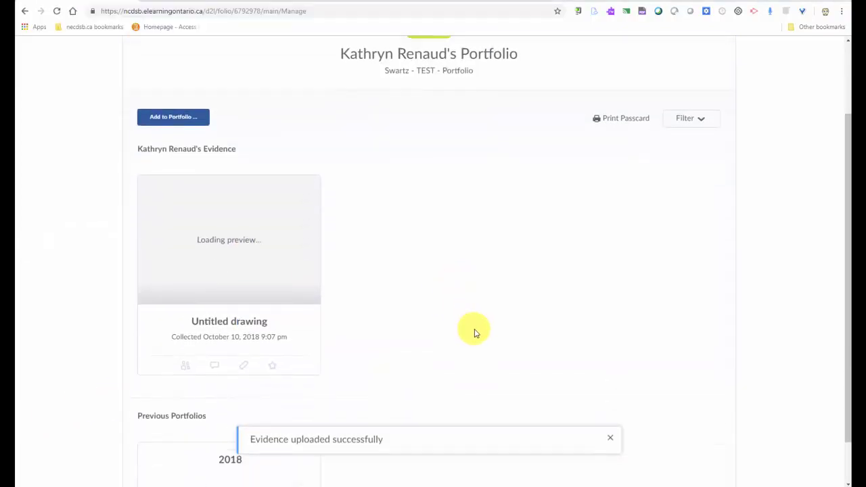
{"action": "scroll", "coordinate": [475, 332], "scroll_direction": "down", "scroll_amount": 1}
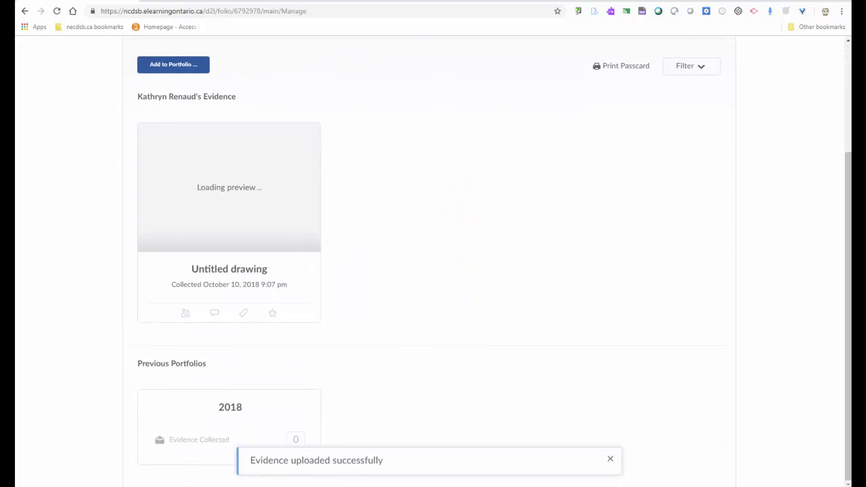
{"action": "scroll", "coordinate": [244, 247], "scroll_direction": "up", "scroll_amount": 1}
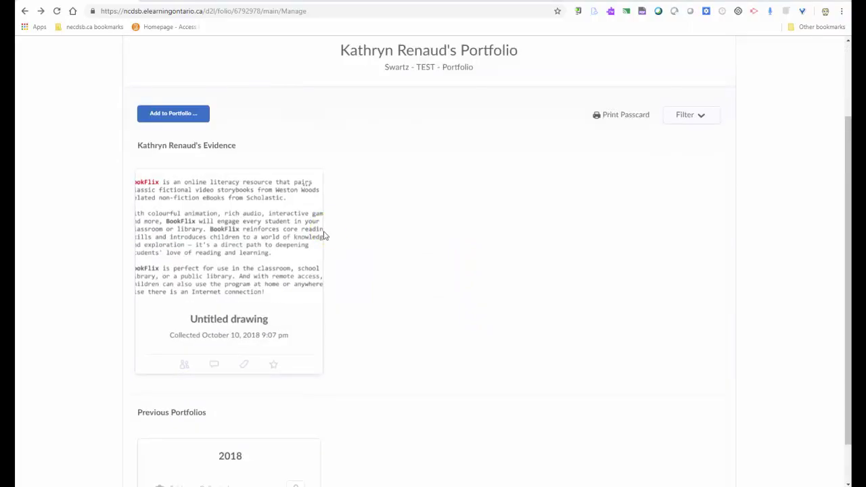
Step: Open the Untitled drawing evidence, start editing its title, and cancel adding an audio file
{"action": "left_click", "coordinate": [226, 234]}
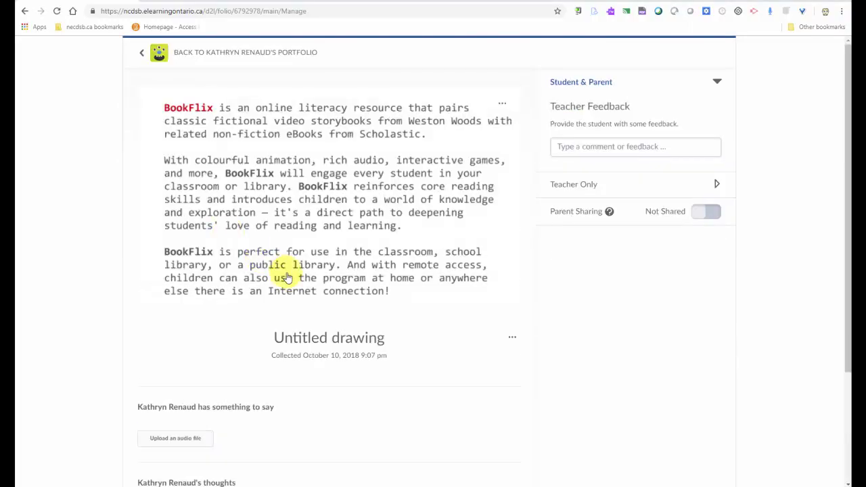
{"action": "left_click", "coordinate": [299, 338]}
{"action": "scroll", "coordinate": [274, 339], "scroll_direction": "down", "scroll_amount": 2}
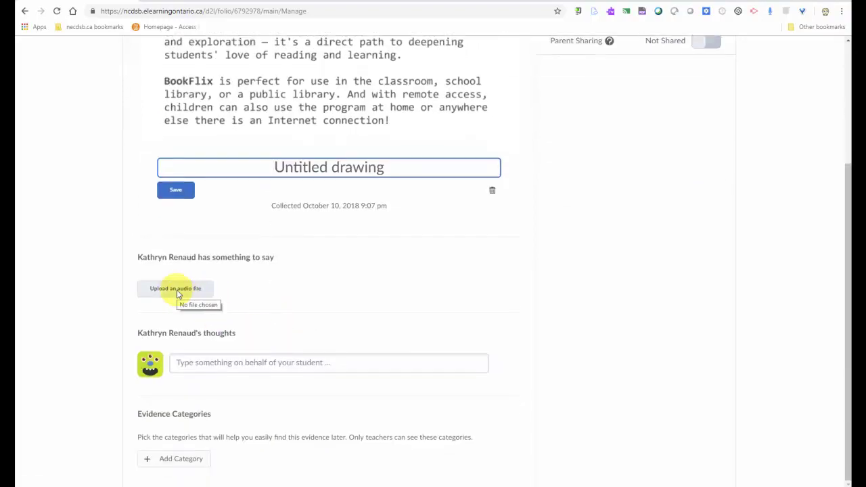
{"action": "left_click", "coordinate": [177, 291]}
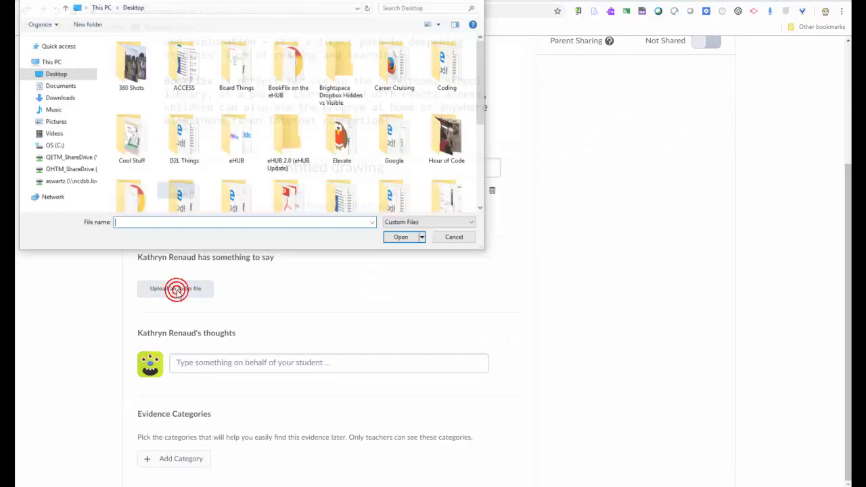
{"action": "left_click", "coordinate": [451, 238]}
{"action": "scroll", "coordinate": [548, 263], "scroll_direction": "up", "scroll_amount": 2}
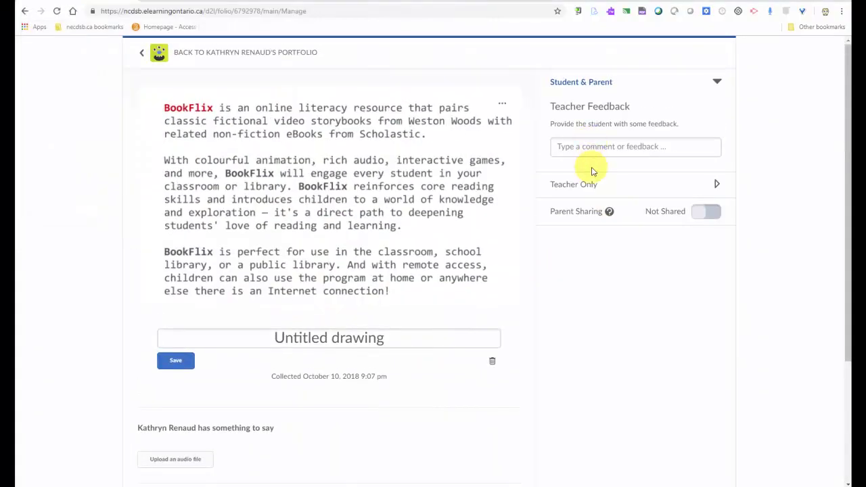
{"action": "scroll", "coordinate": [573, 267], "scroll_direction": "down", "scroll_amount": 2}
{"action": "scroll", "coordinate": [526, 306], "scroll_direction": "up", "scroll_amount": 2}
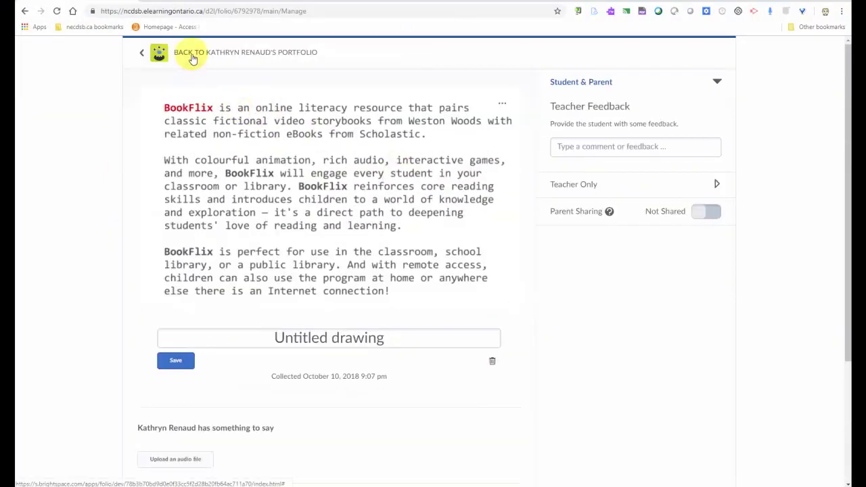
Step: Go back to Class Portfolios, then open My Portfolio and the test course portfolio card
{"action": "left_click", "coordinate": [193, 57]}
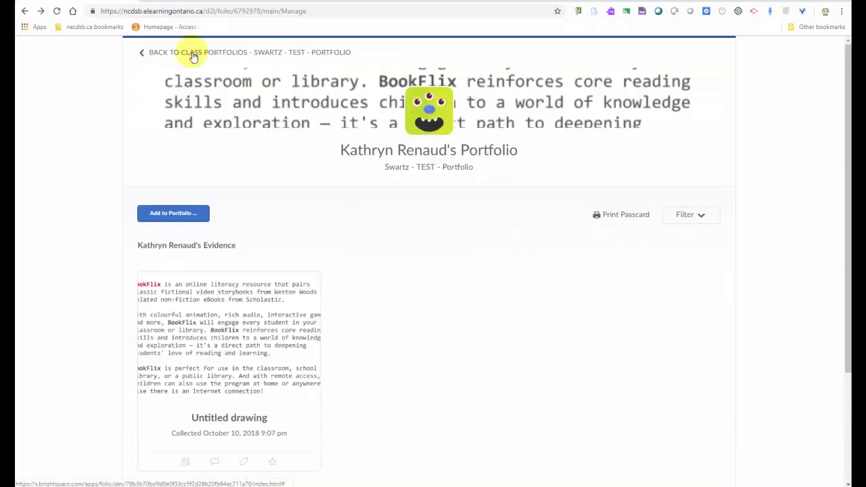
{"action": "left_click", "coordinate": [157, 55]}
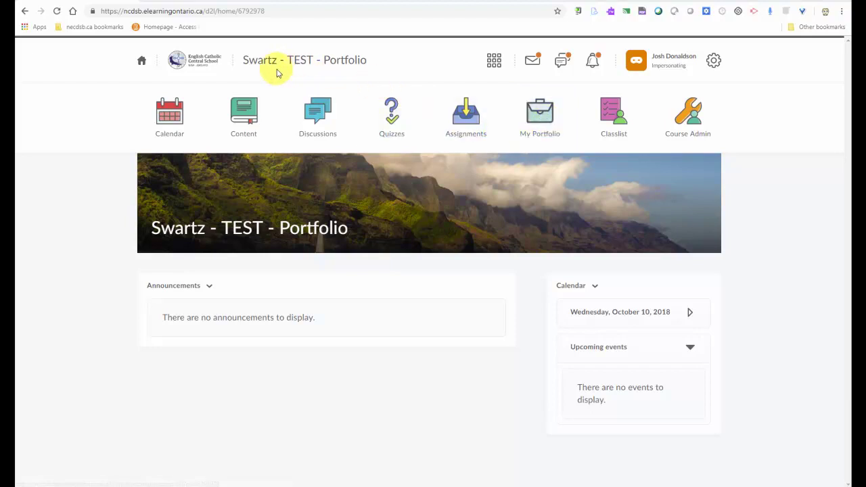
{"action": "left_click", "coordinate": [545, 126]}
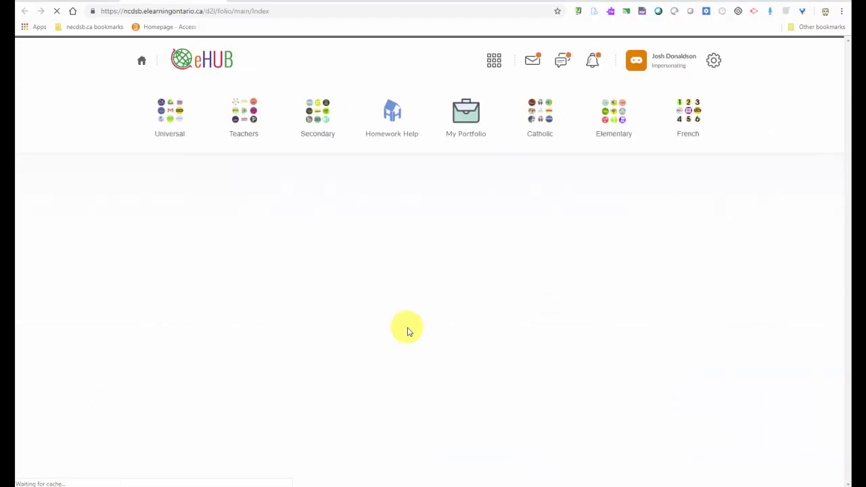
{"action": "left_click", "coordinate": [259, 279]}
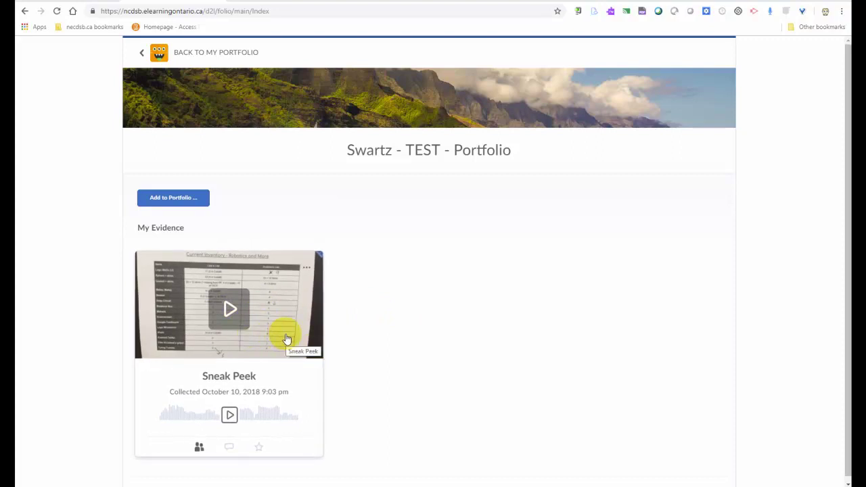
{"action": "left_click", "coordinate": [173, 203]}
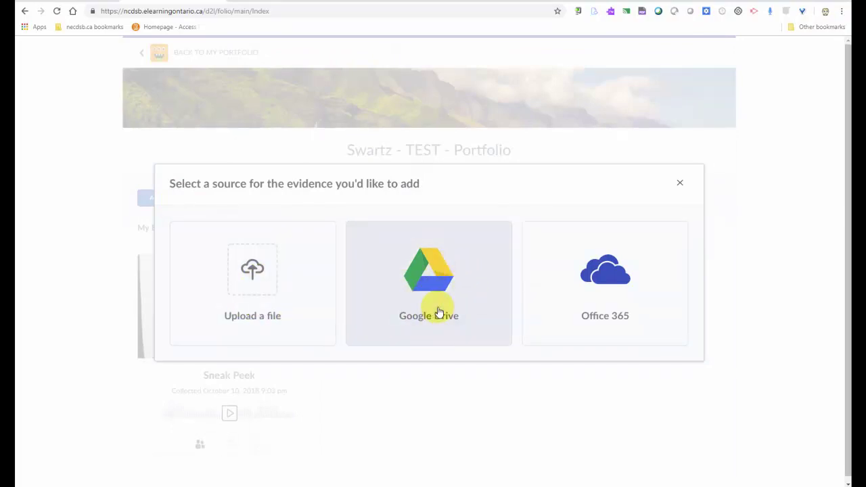
{"action": "left_click", "coordinate": [313, 323]}
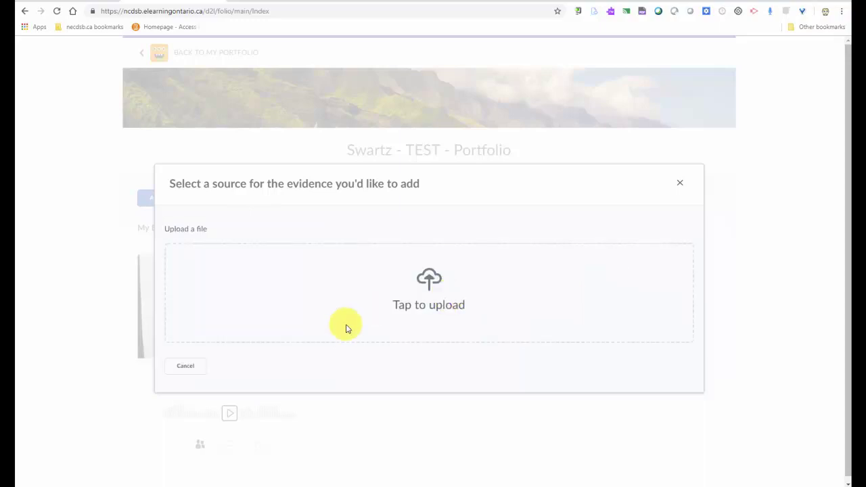
{"action": "left_click", "coordinate": [429, 284]}
{"action": "left_click", "coordinate": [234, 177]}
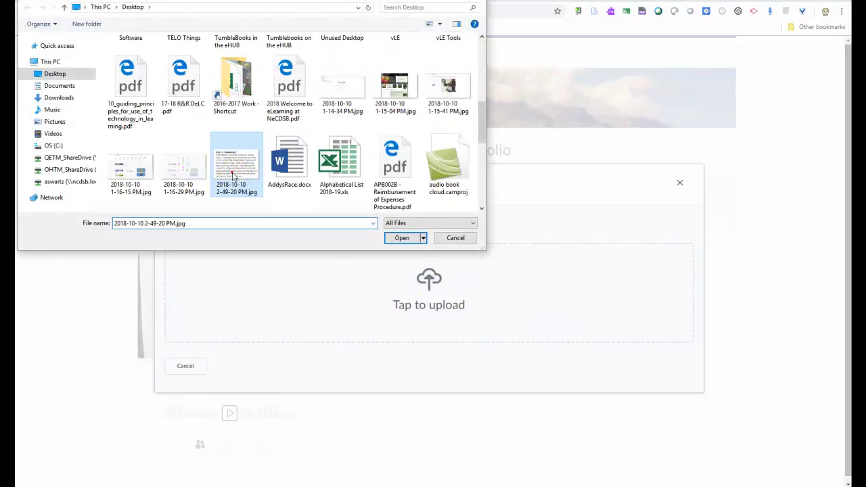
{"action": "left_click", "coordinate": [402, 238]}
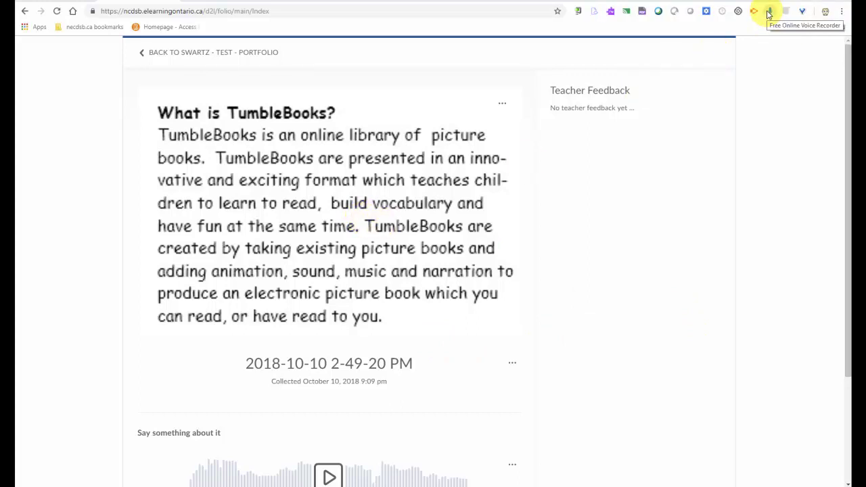
Step: Return to the evidence list and reopen the Class Portfolios overview
{"action": "scroll", "coordinate": [474, 267], "scroll_direction": "down", "scroll_amount": 3}
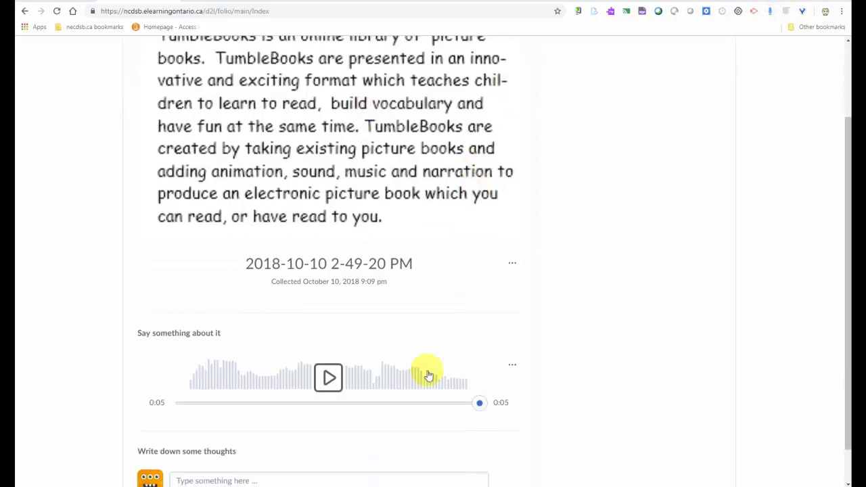
{"action": "scroll", "coordinate": [330, 370], "scroll_direction": "up", "scroll_amount": 3}
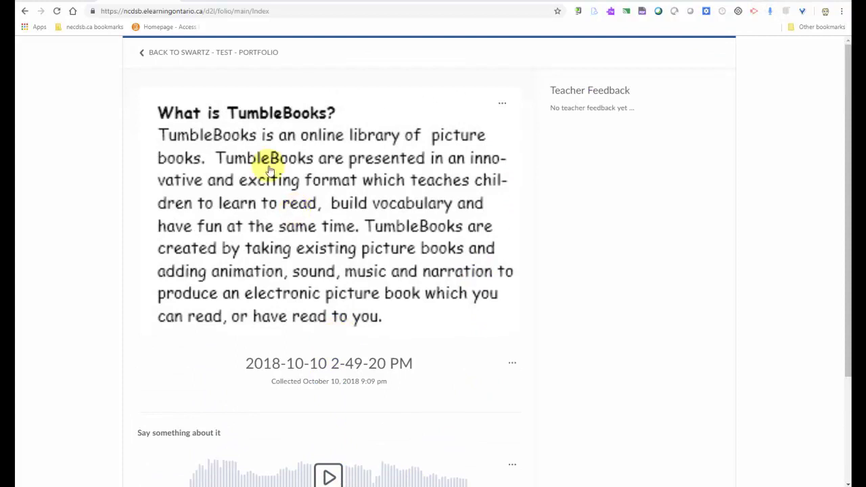
{"action": "left_click", "coordinate": [169, 55]}
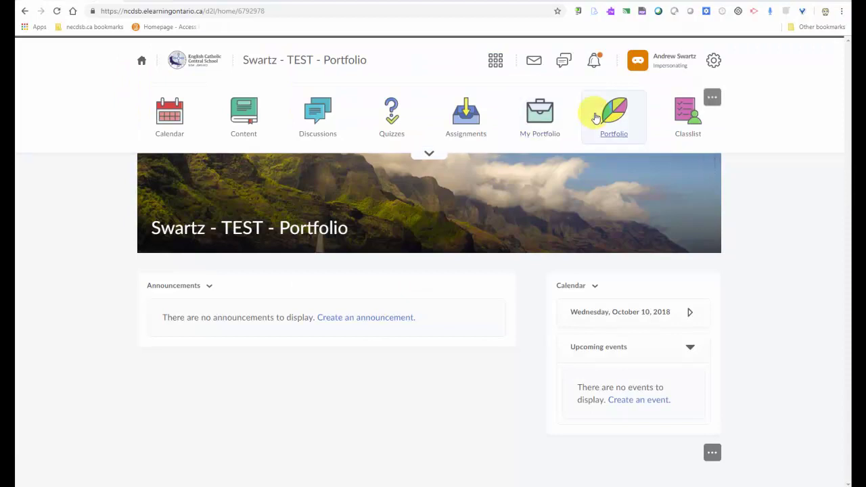
{"action": "left_click", "coordinate": [613, 114]}
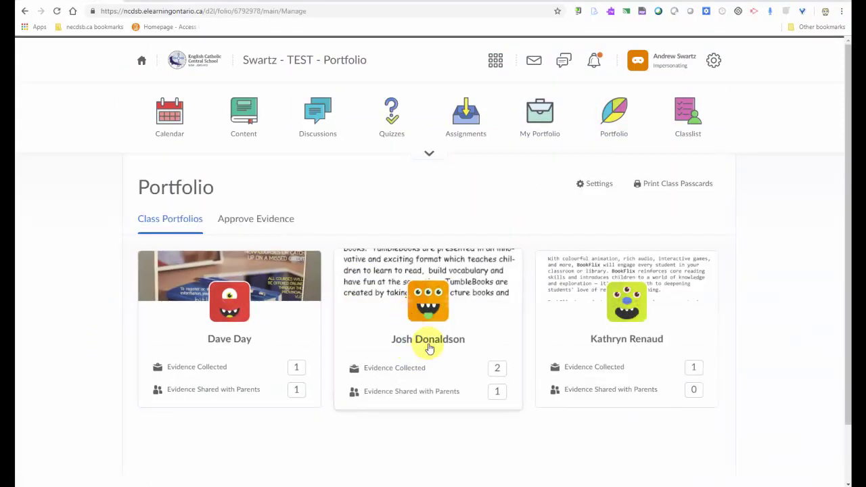
{"action": "left_click", "coordinate": [439, 372]}
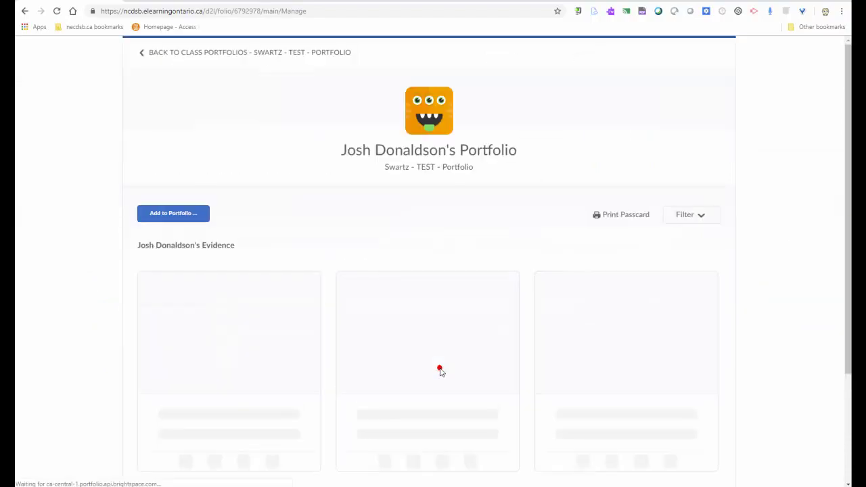
{"action": "scroll", "coordinate": [230, 325], "scroll_direction": "down", "scroll_amount": 1}
{"action": "left_click", "coordinate": [236, 268]}
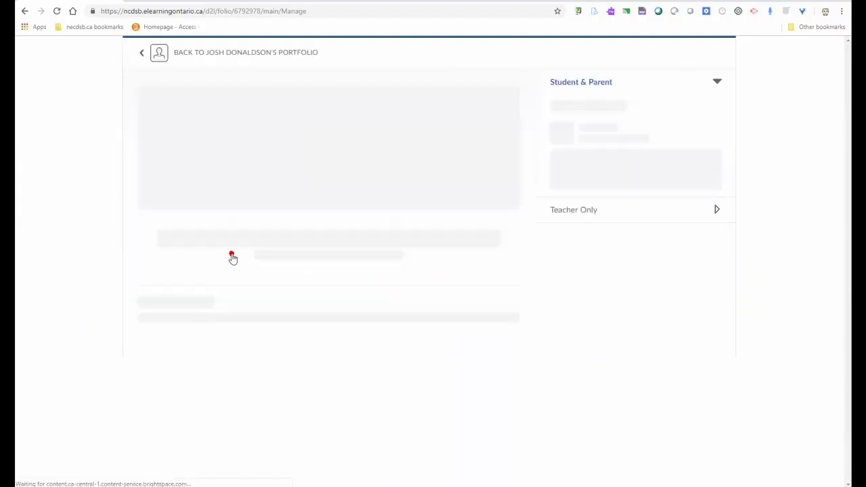
{"action": "scroll", "coordinate": [332, 382], "scroll_direction": "down", "scroll_amount": 3}
{"action": "left_click", "coordinate": [329, 260]}
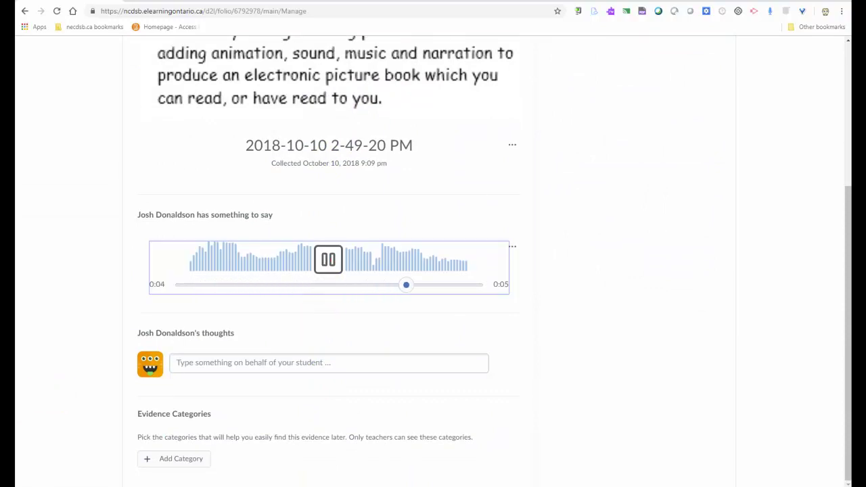
{"action": "left_click", "coordinate": [186, 57]}
{"action": "left_click", "coordinate": [186, 58]}
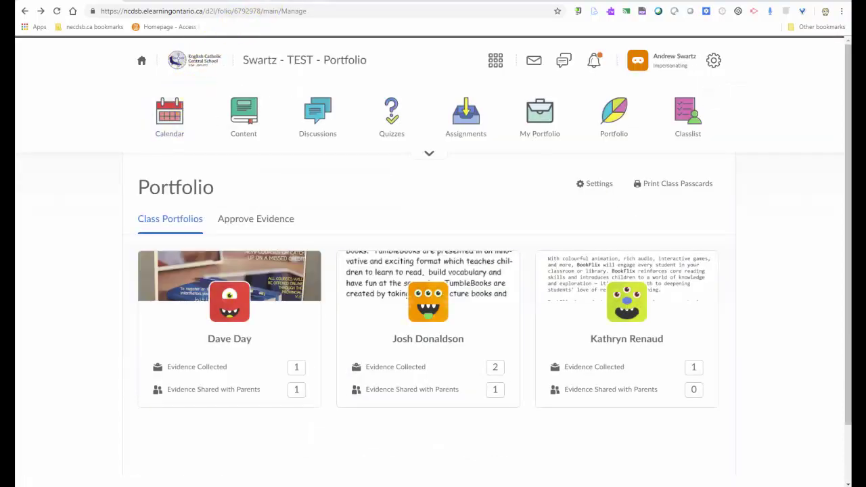
{"action": "left_click", "coordinate": [262, 1]}
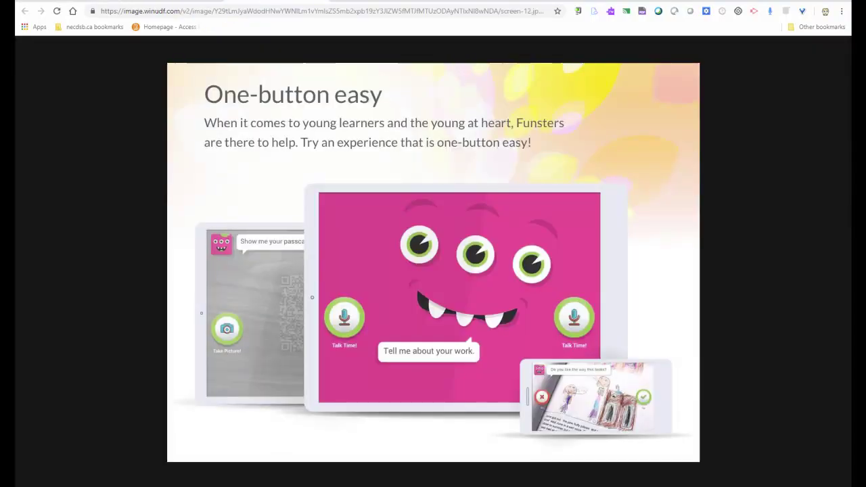
{"action": "left_click", "coordinate": [77, 1]}
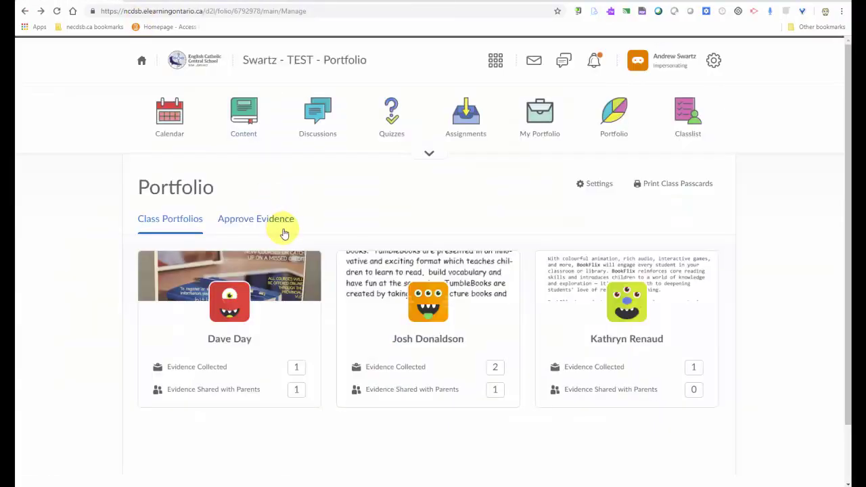